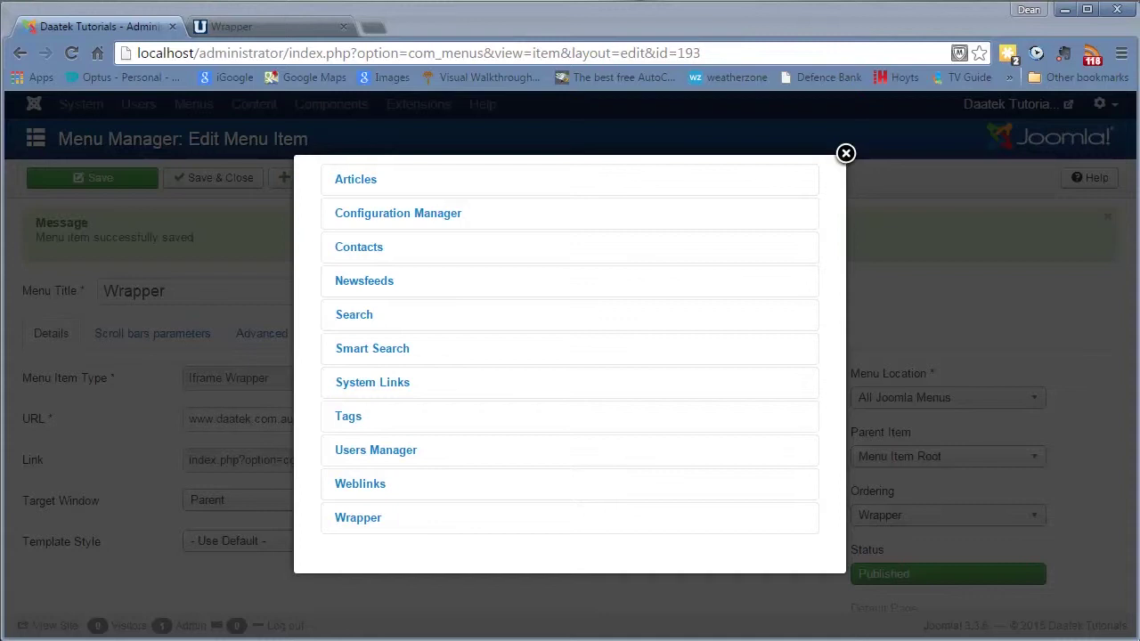
- Examine the Wrapper category in the menu item type list and its Iframe Wrapper type, then close the list
click(361, 524)
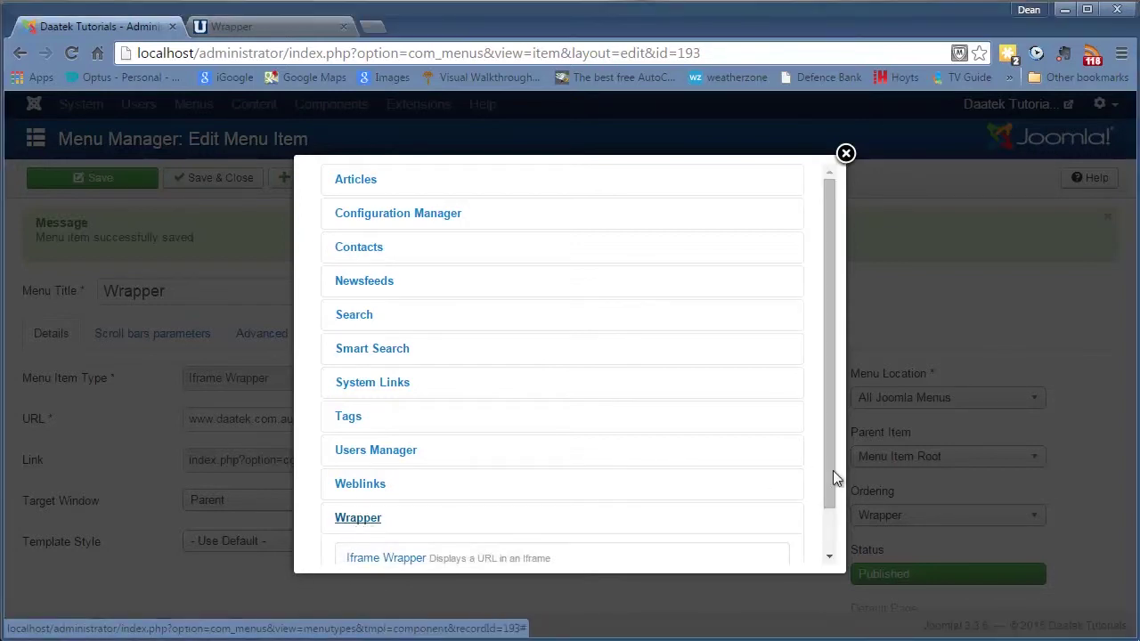
drag(826, 464, 826, 516)
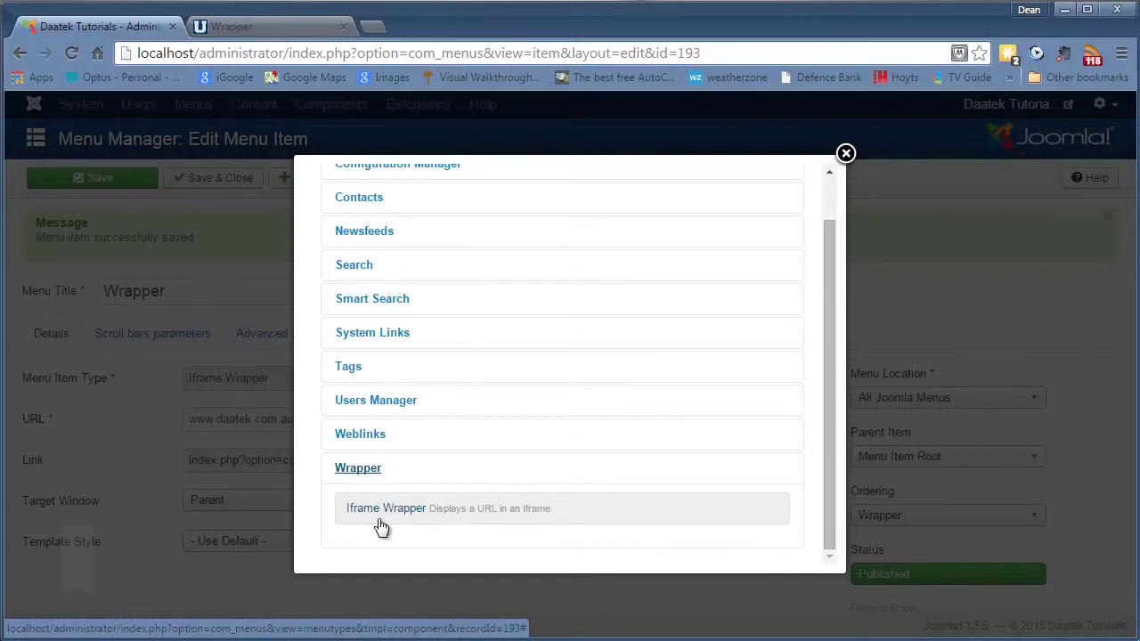
click(845, 154)
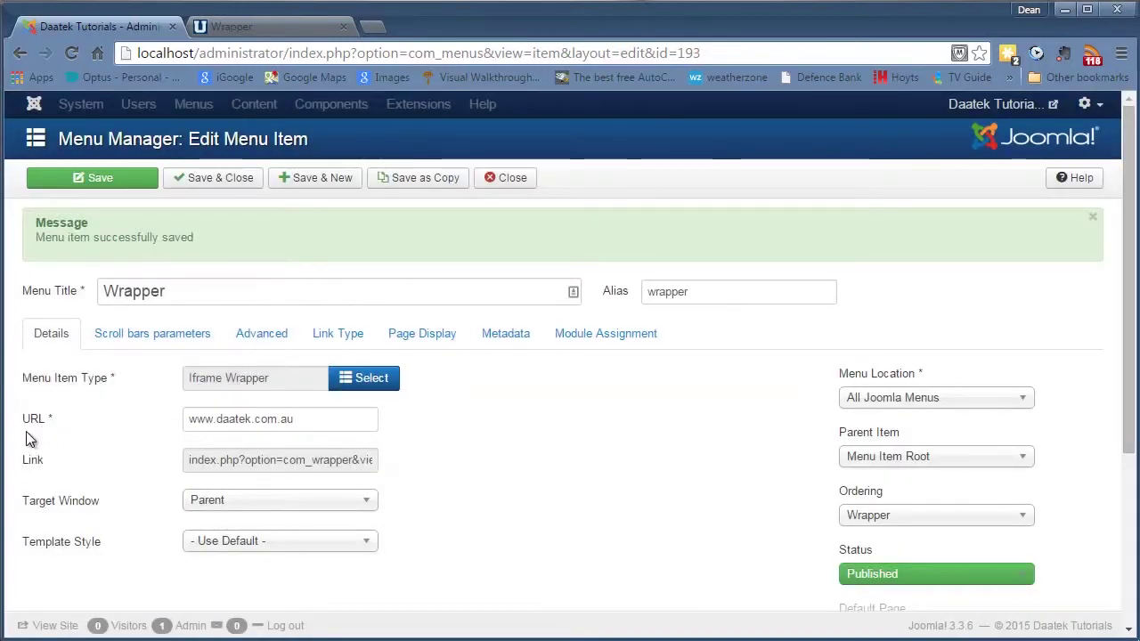
- Review the Wrapper menu item's Details settings, including the URL field, status, default page, access and language
drag(303, 424, 182, 419)
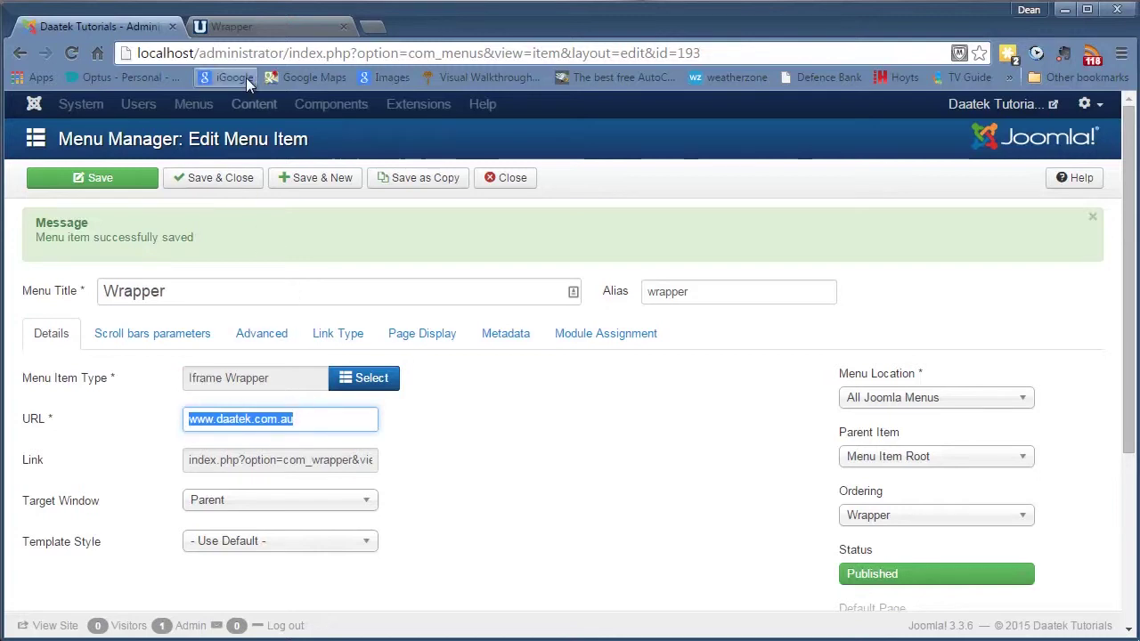
click(478, 438)
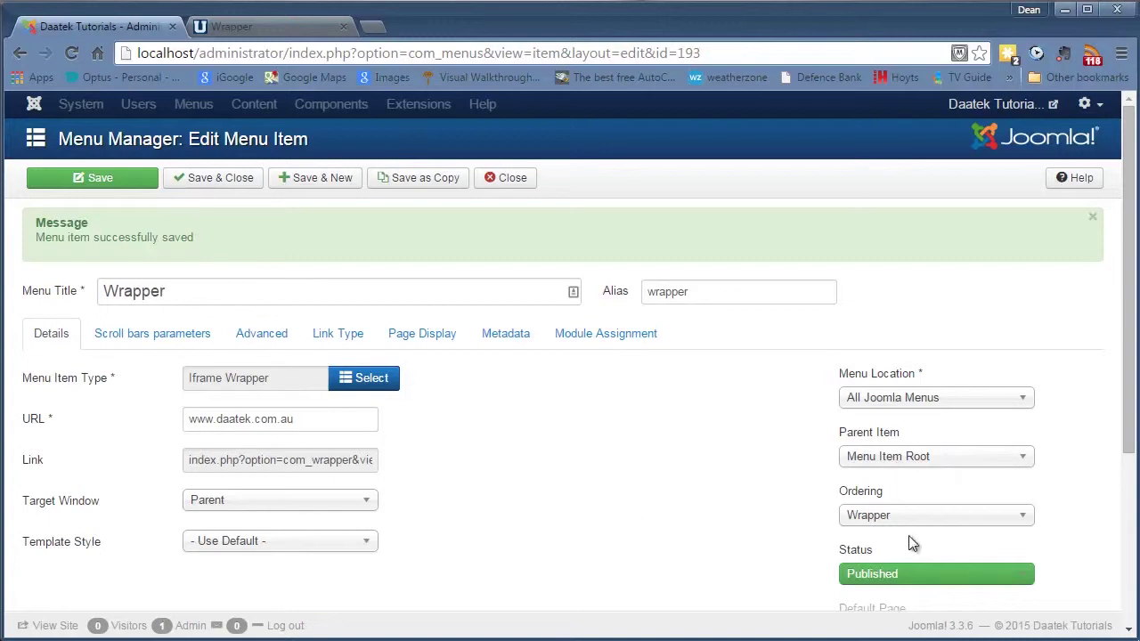
scroll(715, 519, down, 2)
scroll(715, 520, down, 2)
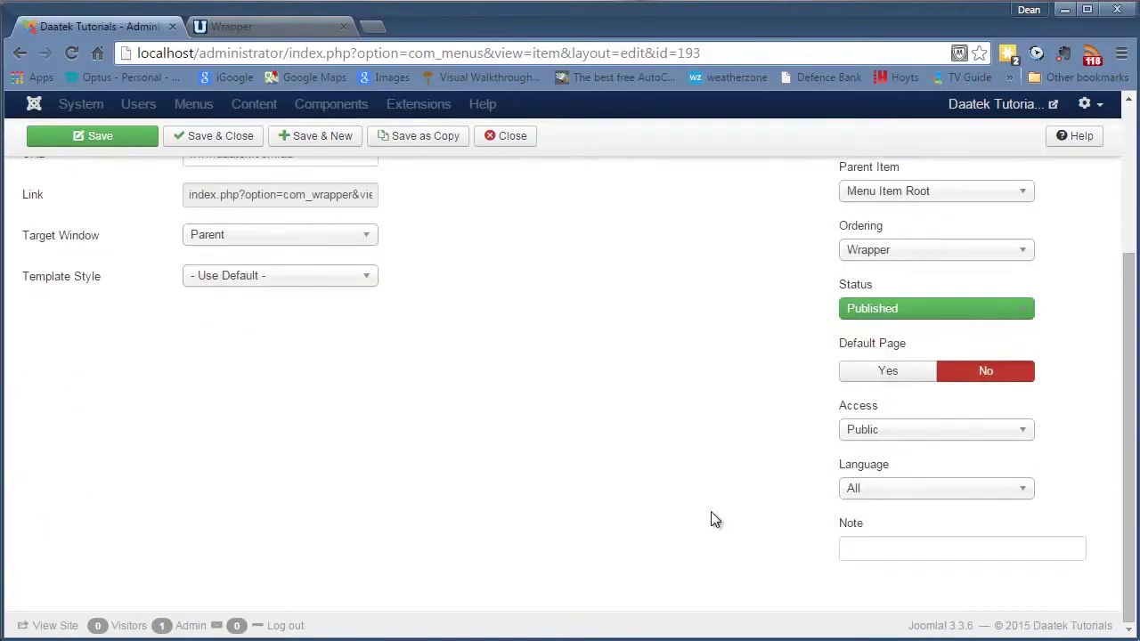
scroll(711, 515, up, 4)
scroll(710, 514, down, 4)
scroll(711, 515, up, 4)
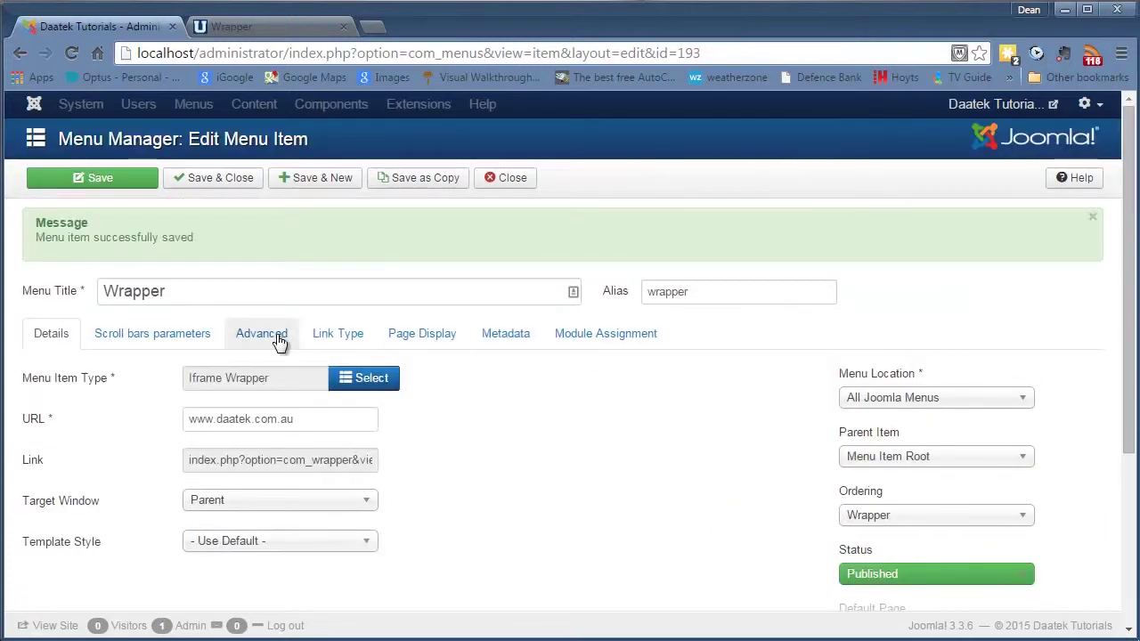
- Review the Scroll Bars, Width and Height parameters and reload the site's Wrapper page to examine the embedded frame
click(185, 339)
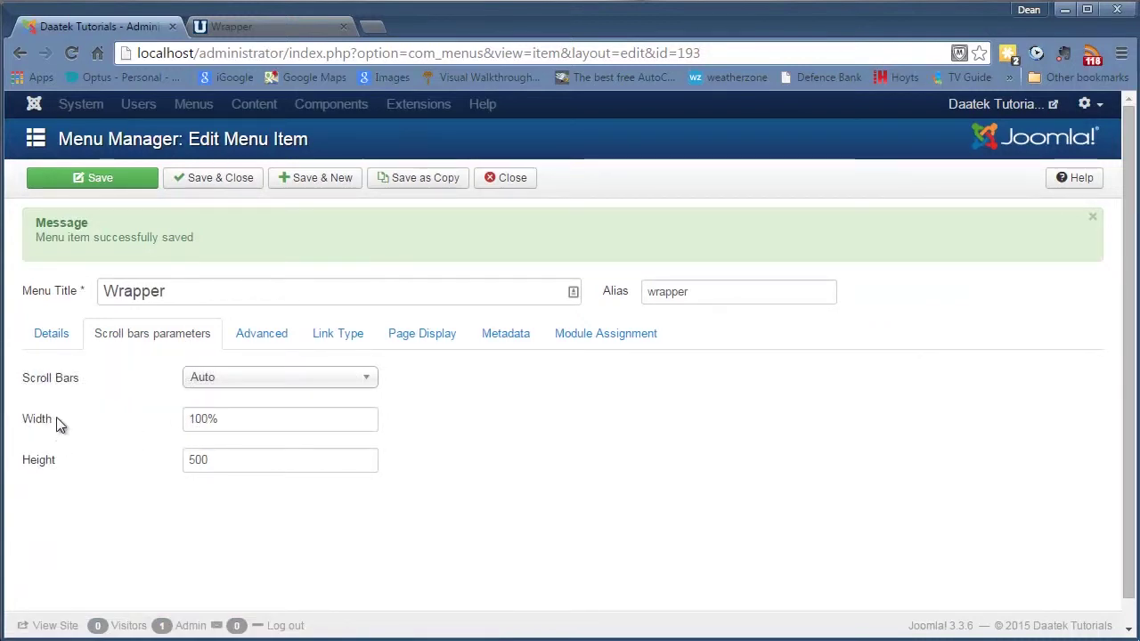
click(274, 24)
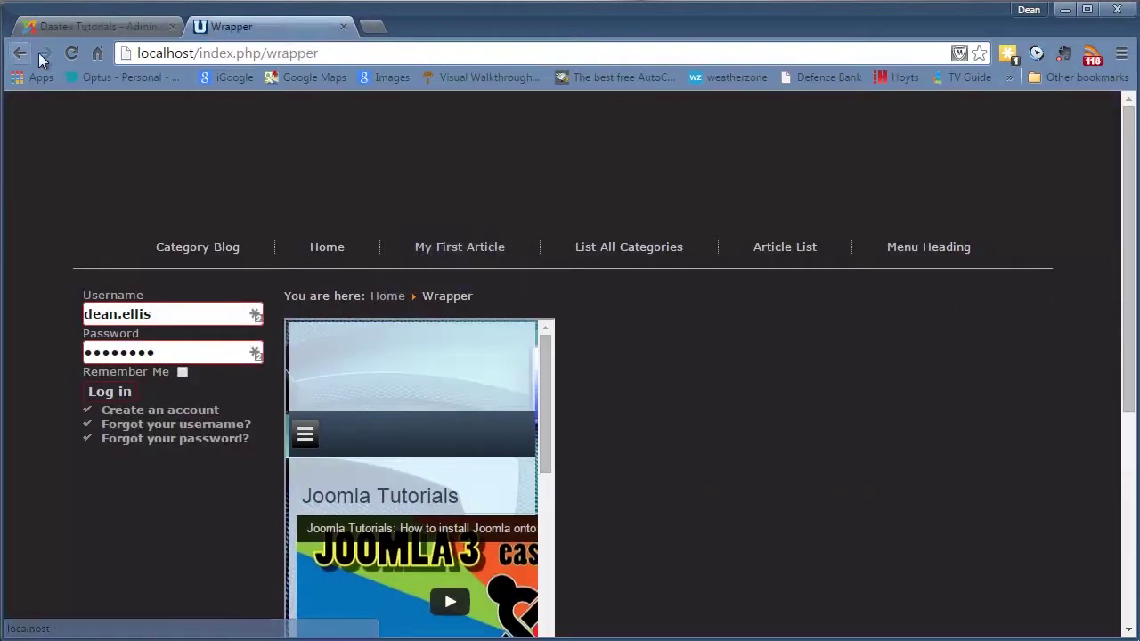
click(82, 54)
scroll(364, 262, down, 2)
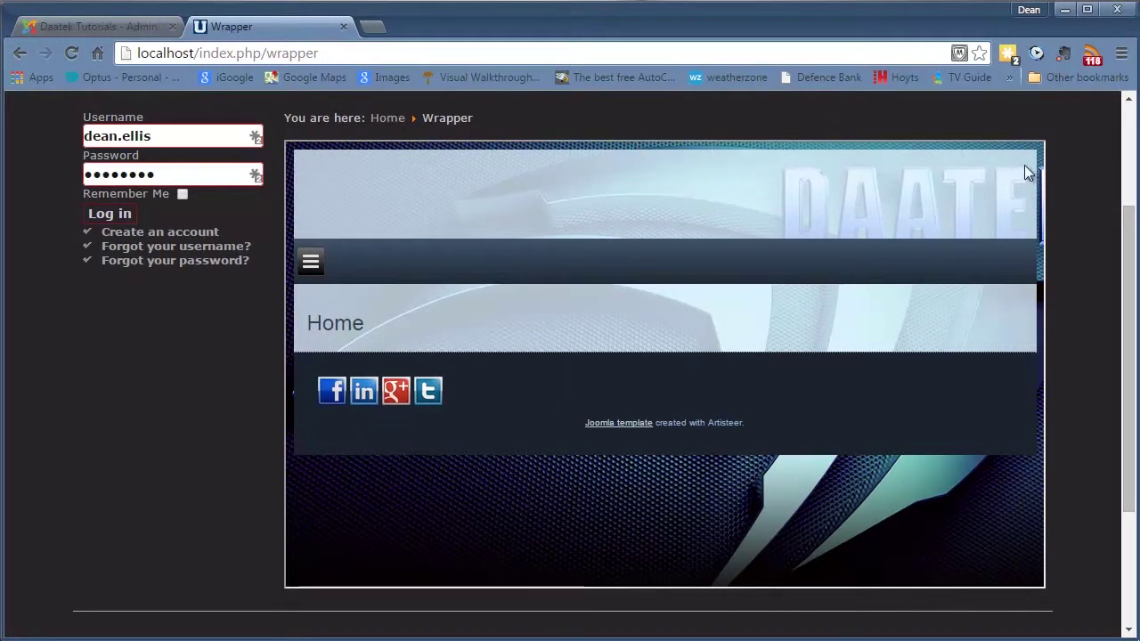
scroll(944, 272, up, 1)
scroll(873, 323, down, 1)
- Open and close the embedded website's navigation menu twice to check how it behaves inside the full-width frame
click(317, 261)
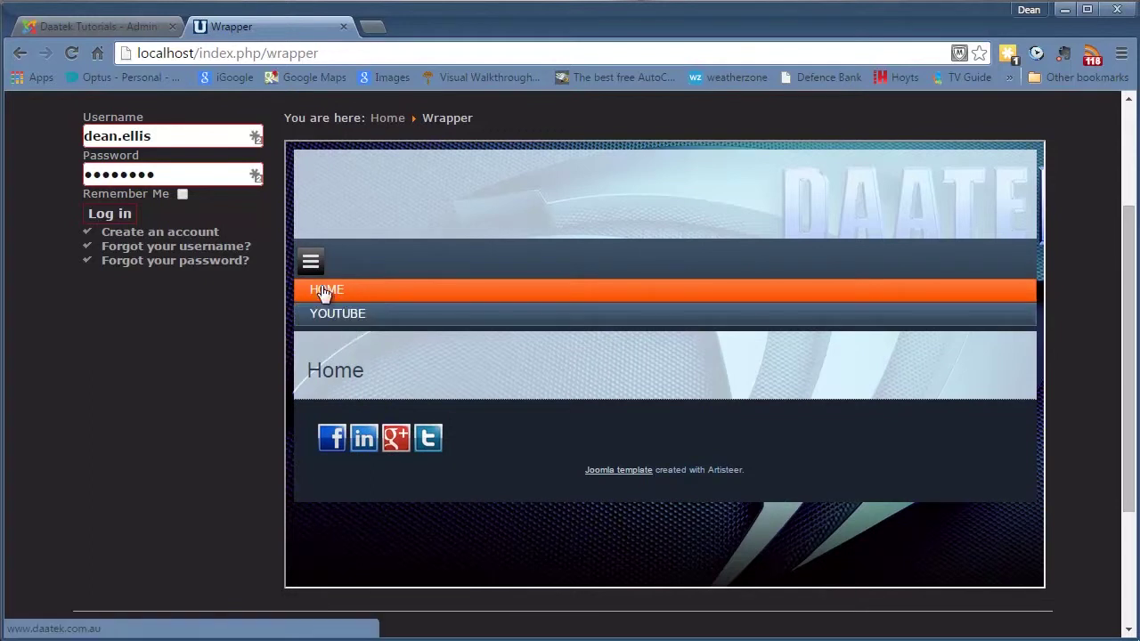
click(313, 264)
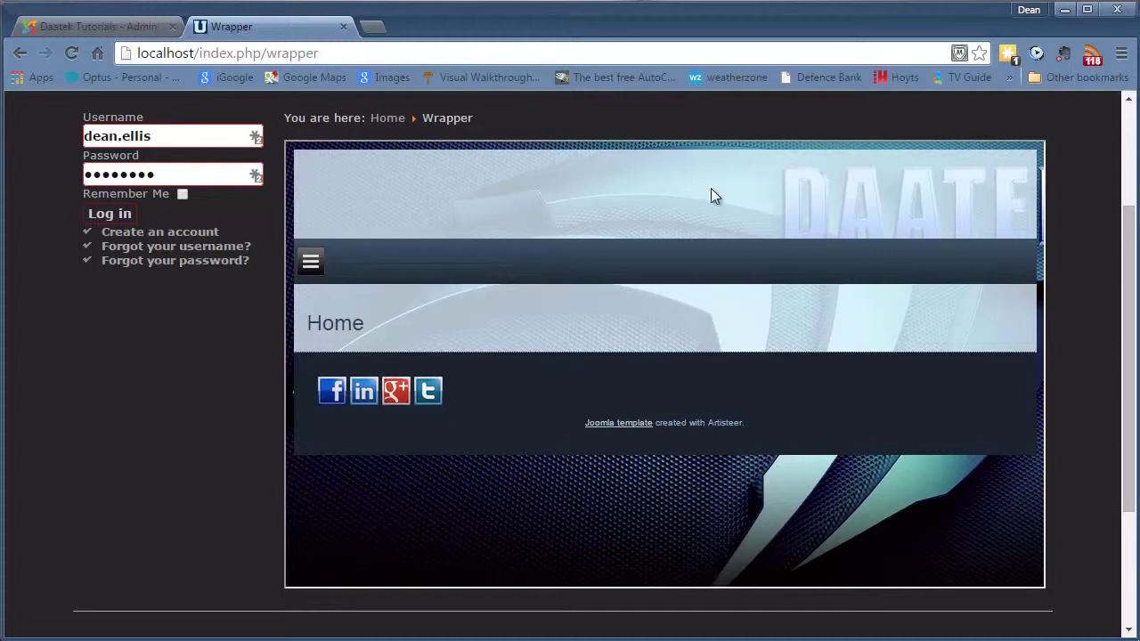
click(317, 263)
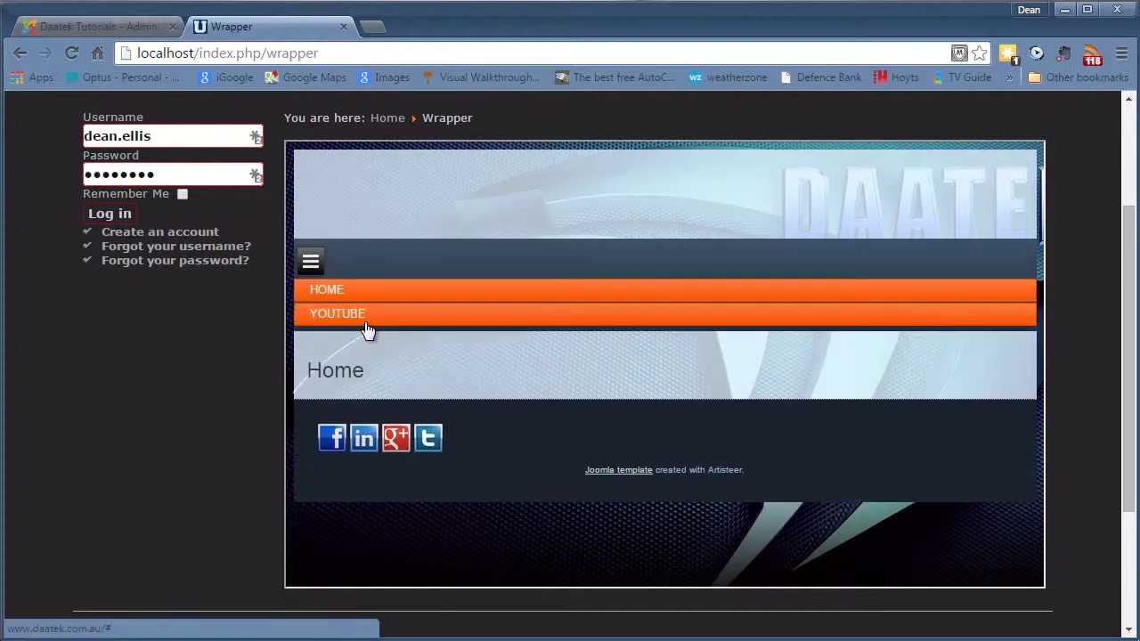
click(318, 262)
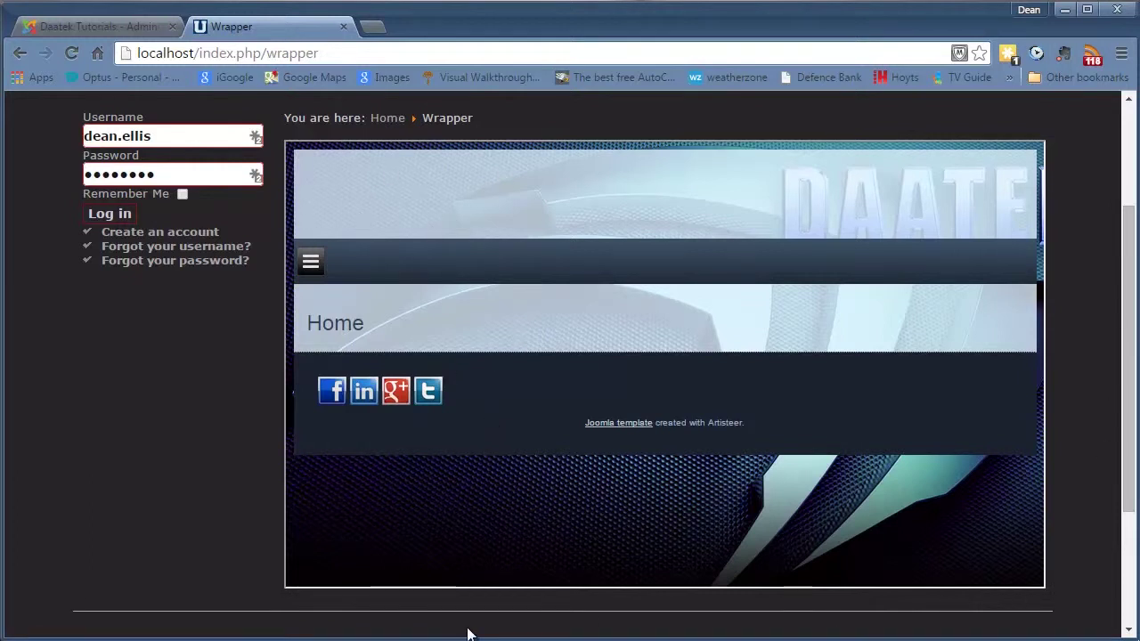
scroll(468, 629, up, 2)
scroll(500, 323, down, 1)
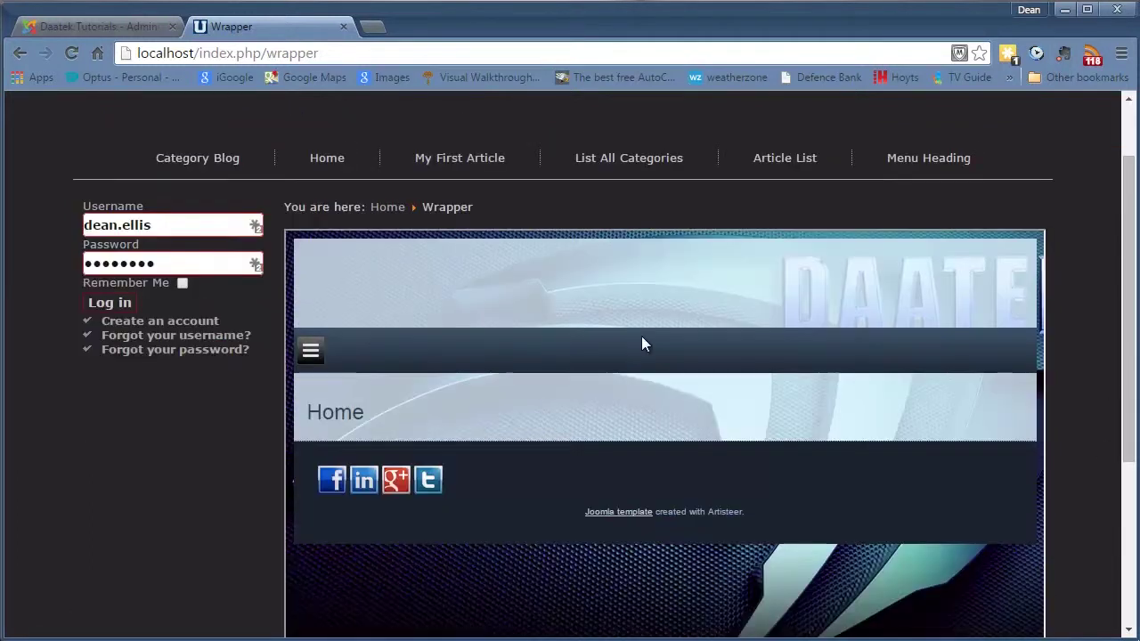
- Set the wrapper's Width to 300, save the menu item and reload the site's Wrapper page
click(75, 28)
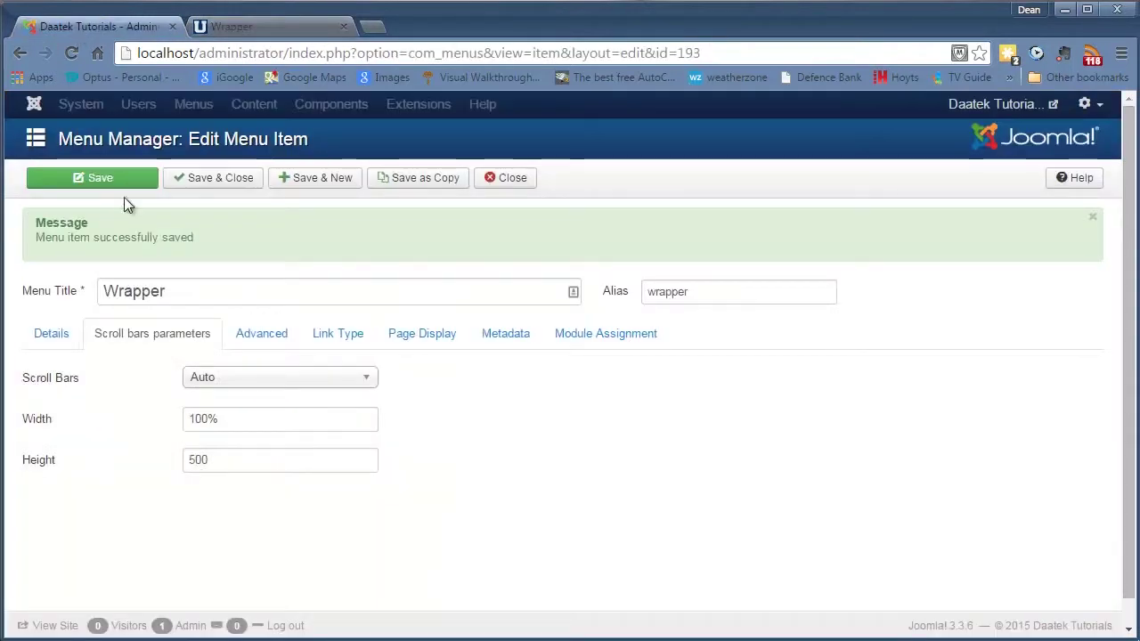
drag(219, 419, 180, 417)
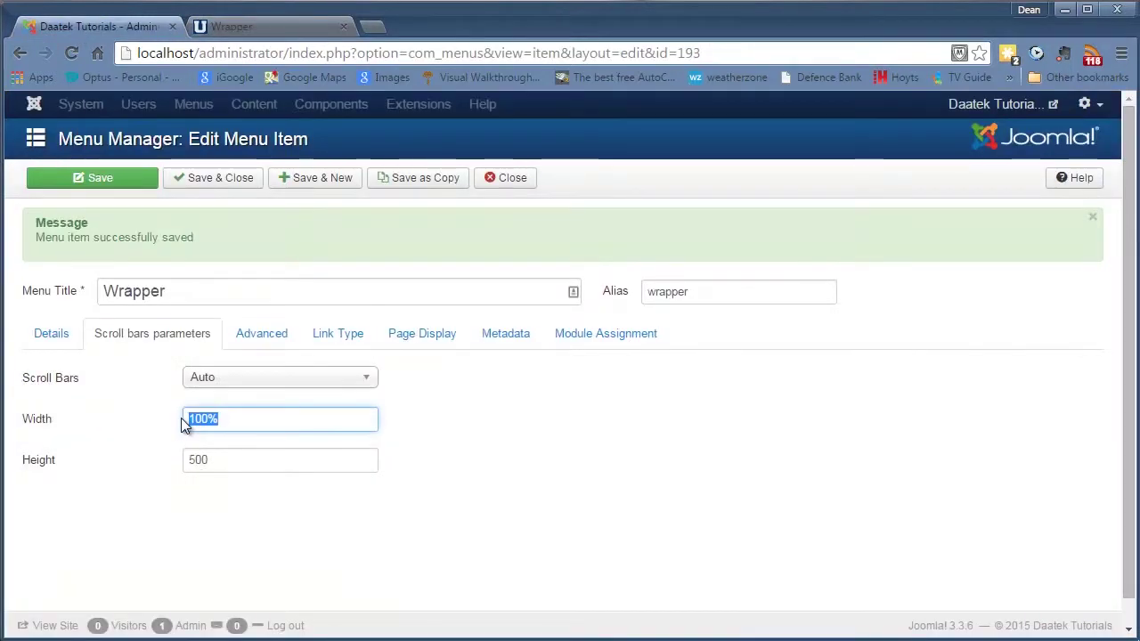
key(ctrl+Tab)
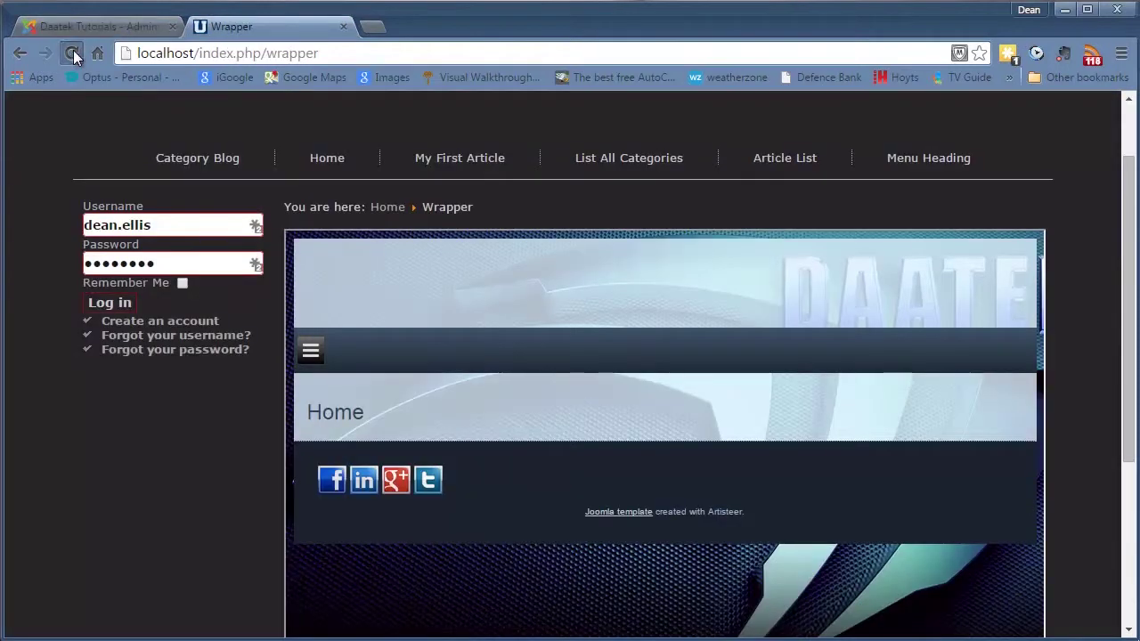
click(73, 52)
- Examine the narrowed frame on the Wrapper page, opening and closing the embedded website's navigation menu
scroll(713, 244, down, 1)
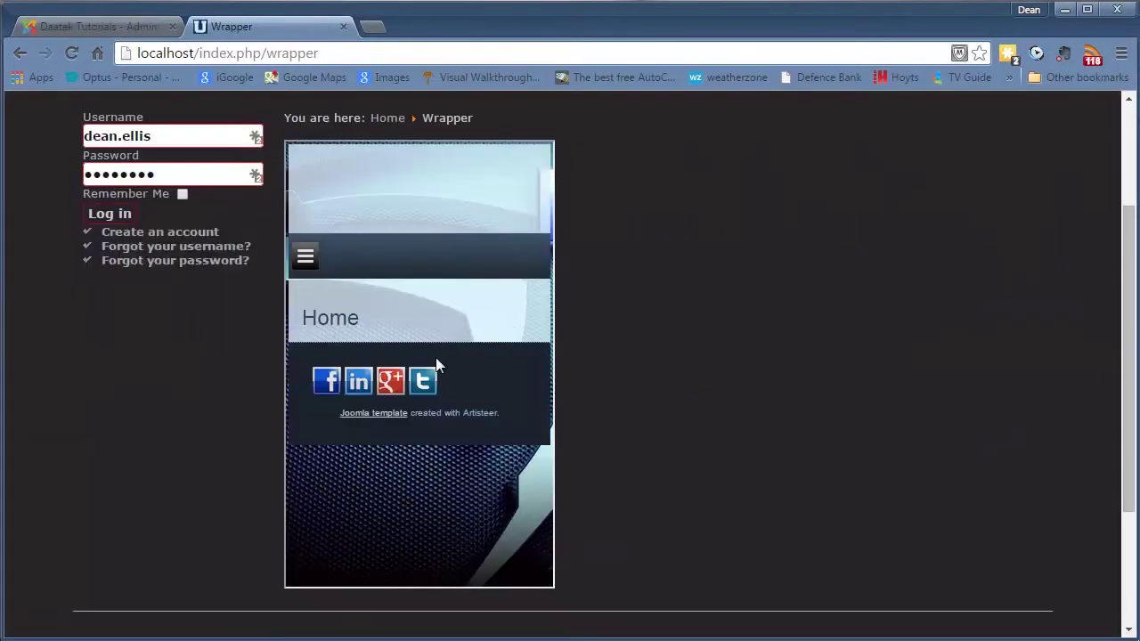
click(304, 258)
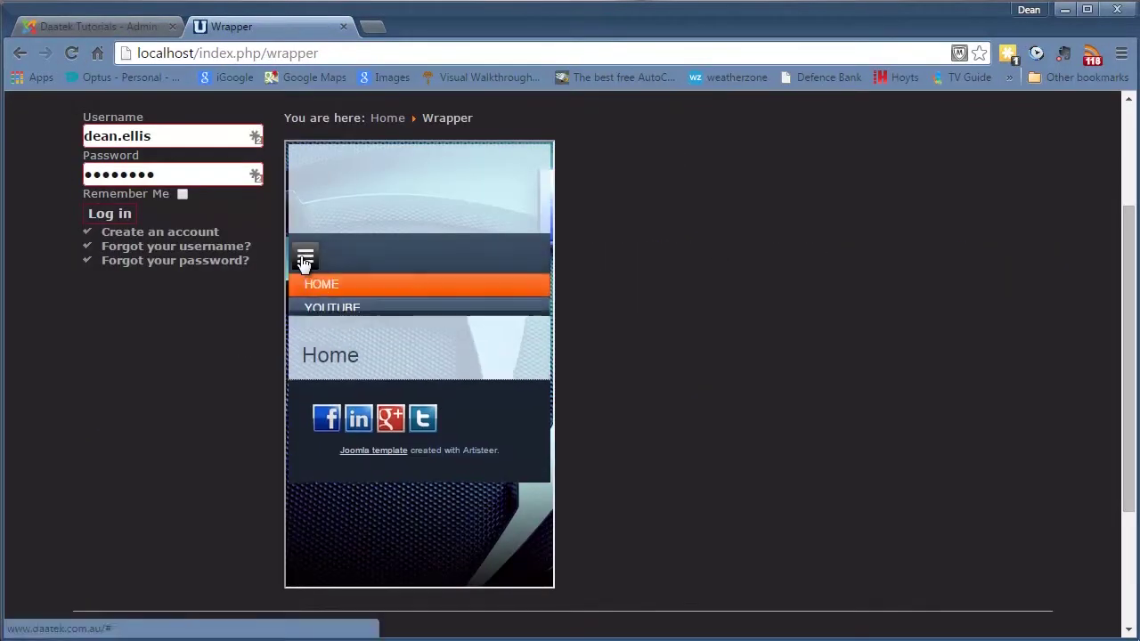
click(305, 259)
scroll(511, 307, down, 1)
scroll(517, 307, up, 2)
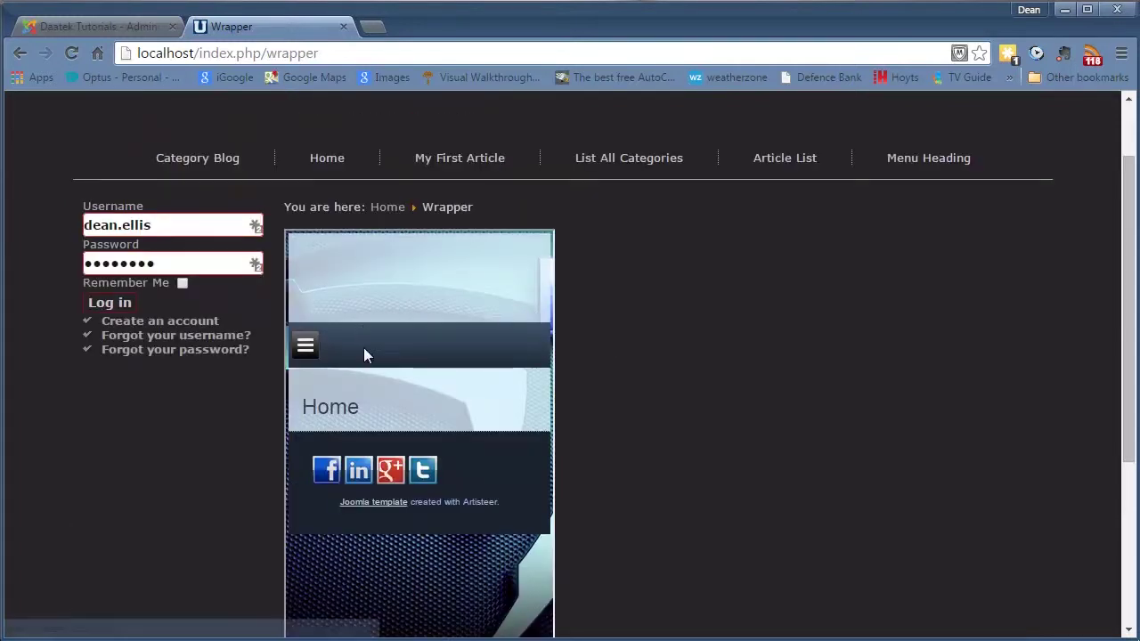
scroll(511, 546, down, 1)
scroll(426, 383, up, 1)
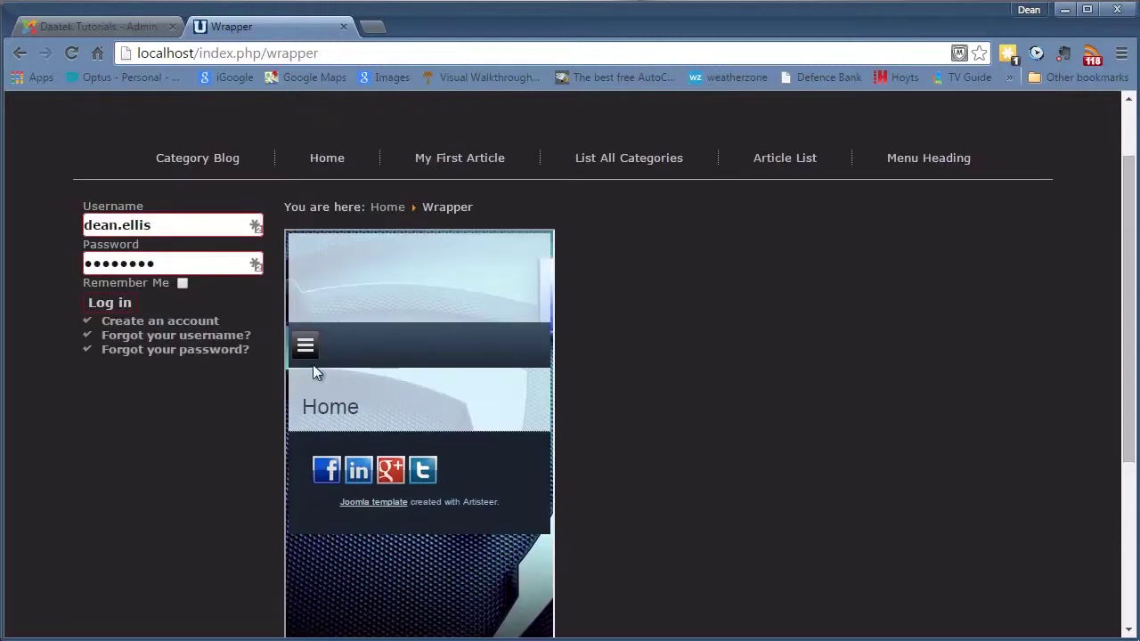
click(309, 353)
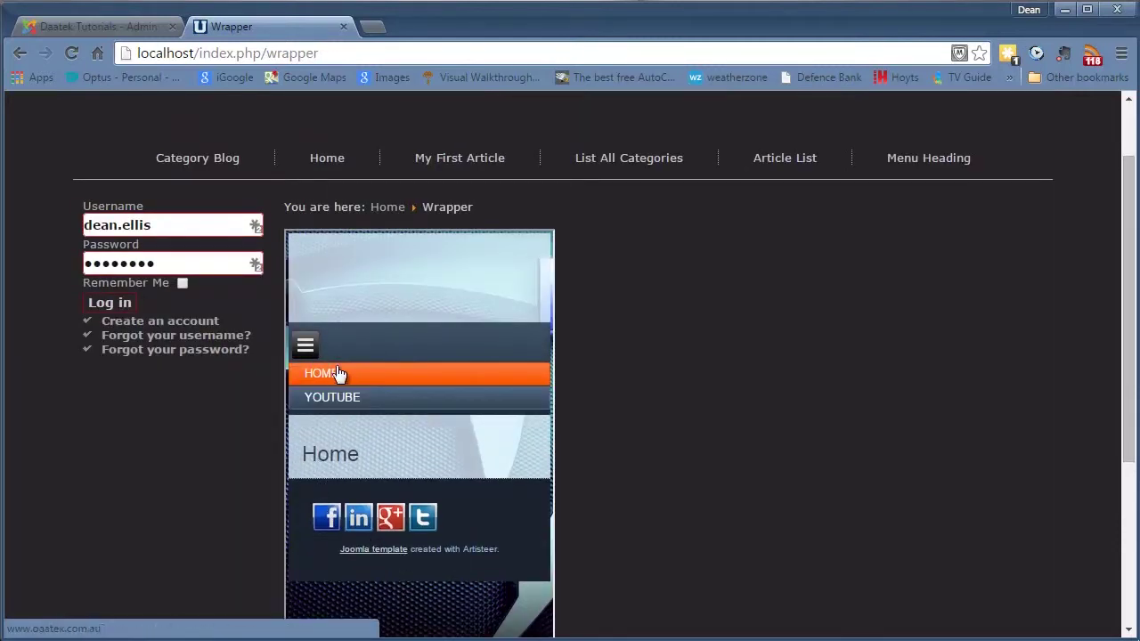
click(301, 352)
scroll(418, 378, down, 2)
scroll(425, 382, up, 3)
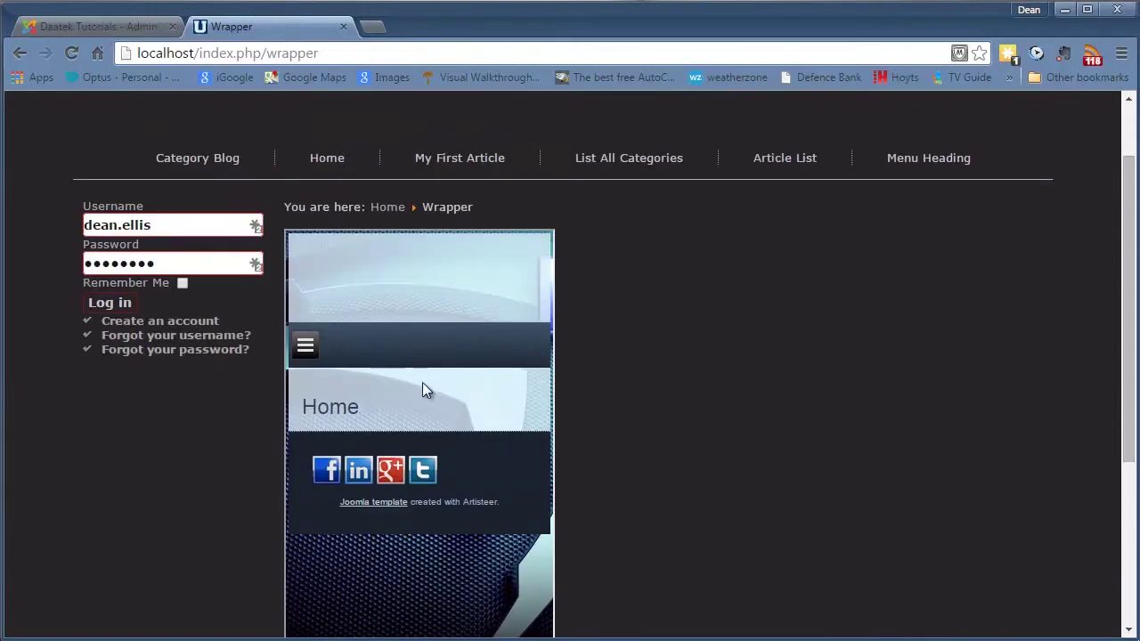
- Compare the Width and Height parameters in the menu item with the frame on the site's Wrapper page
key(ctrl+Tab)
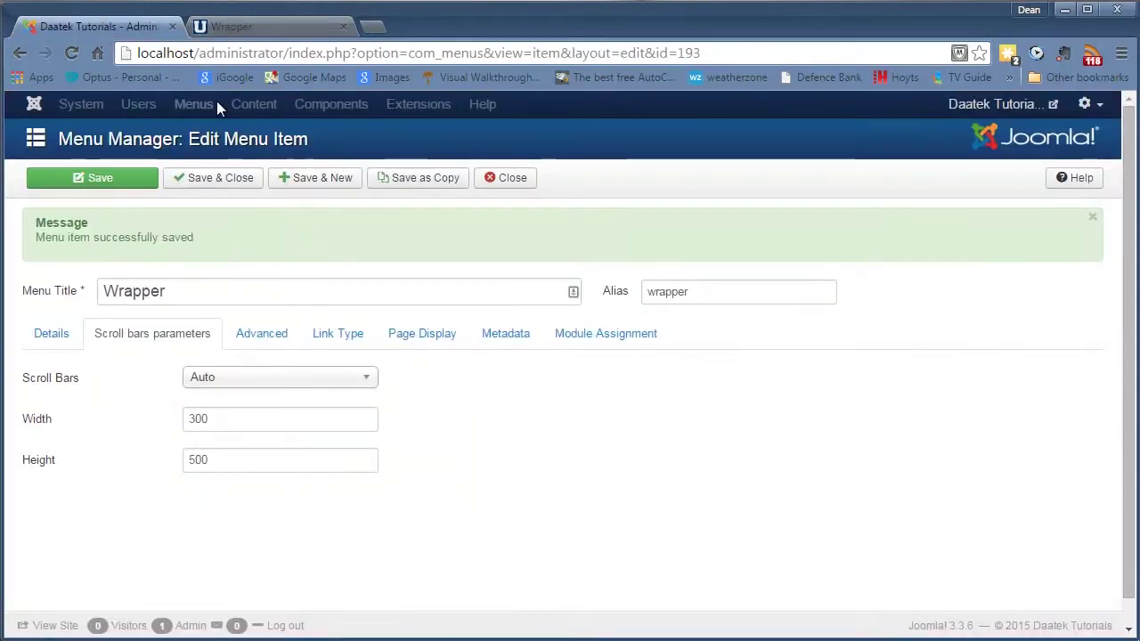
click(224, 33)
scroll(427, 463, down, 1)
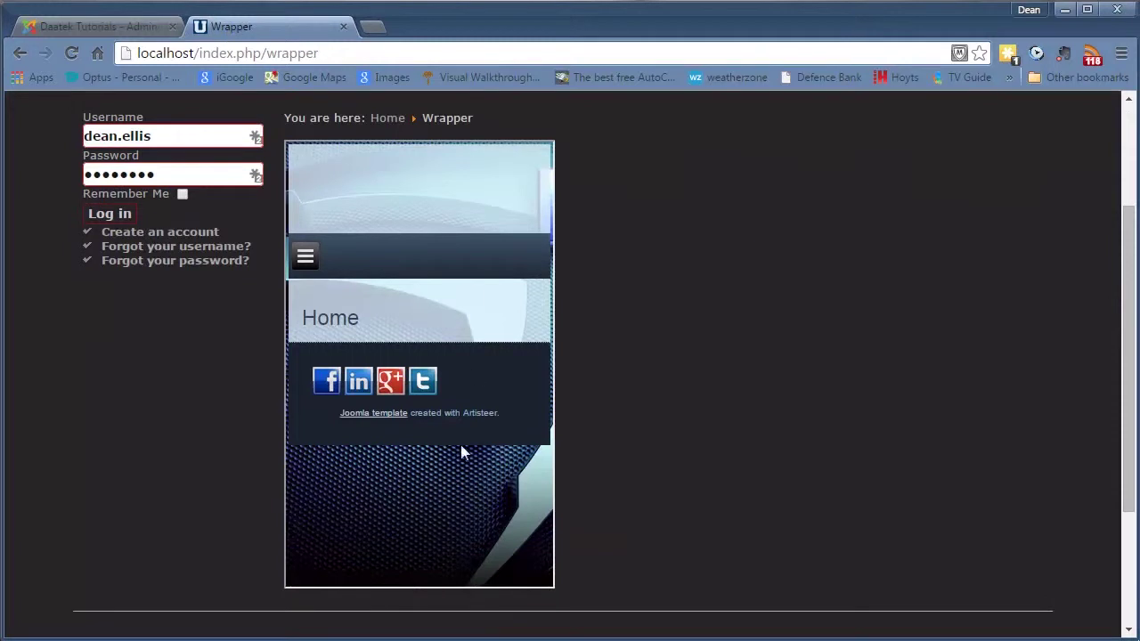
scroll(454, 424, up, 1)
- Review the Advanced options Auto height, Auto add and Frame border alongside the site's Wrapper page
key(ctrl+Tab)
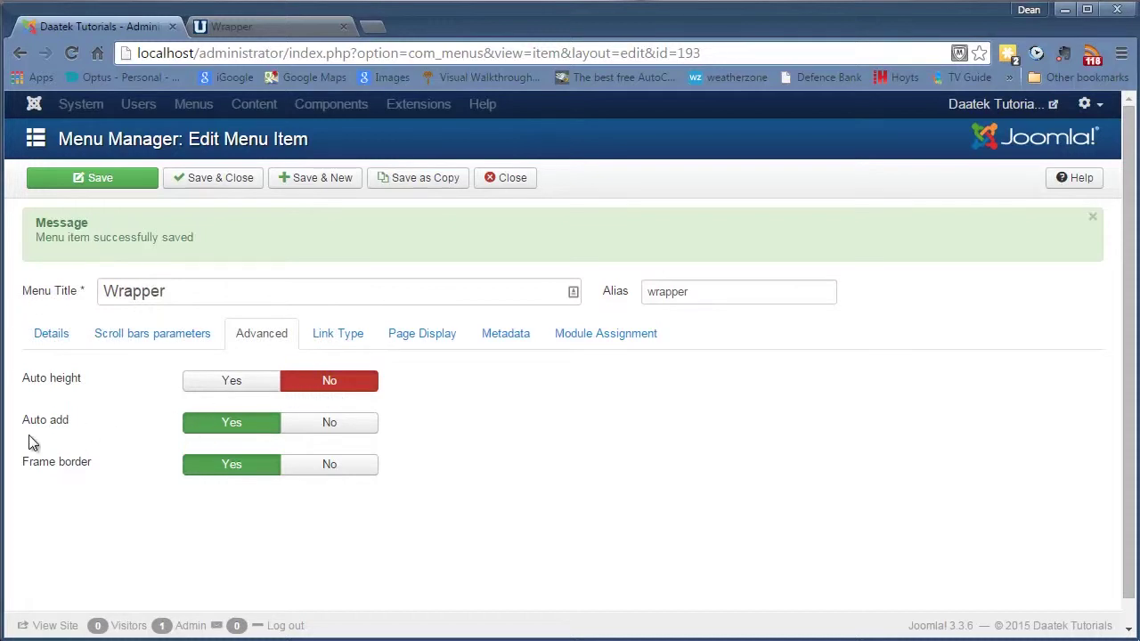
mouse_move(51, 425)
key(ctrl+Tab)
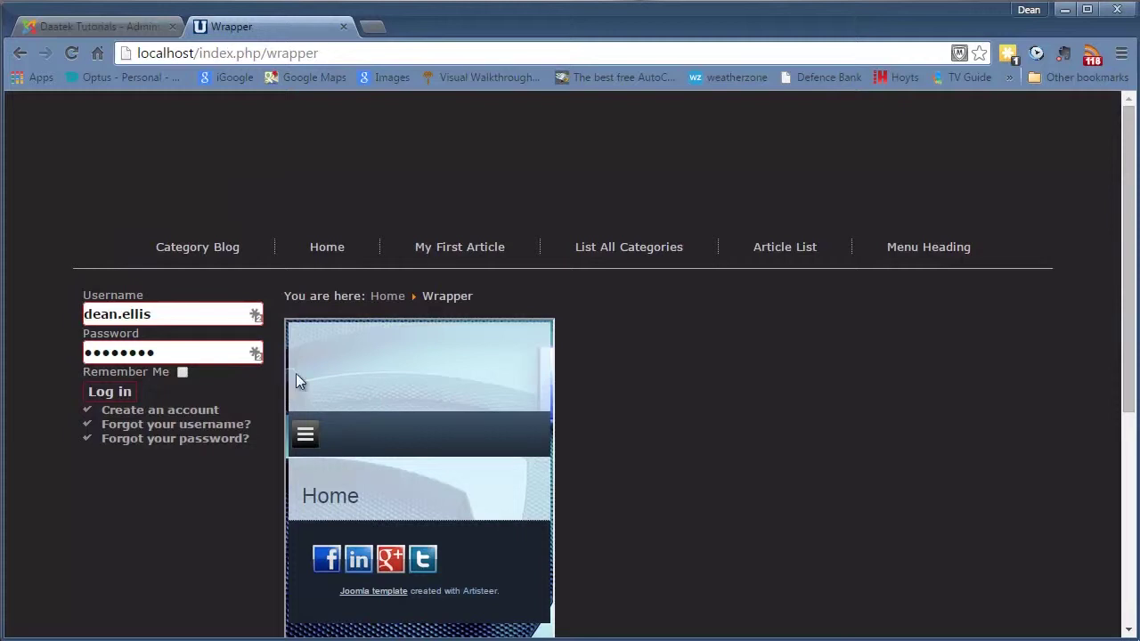
click(145, 26)
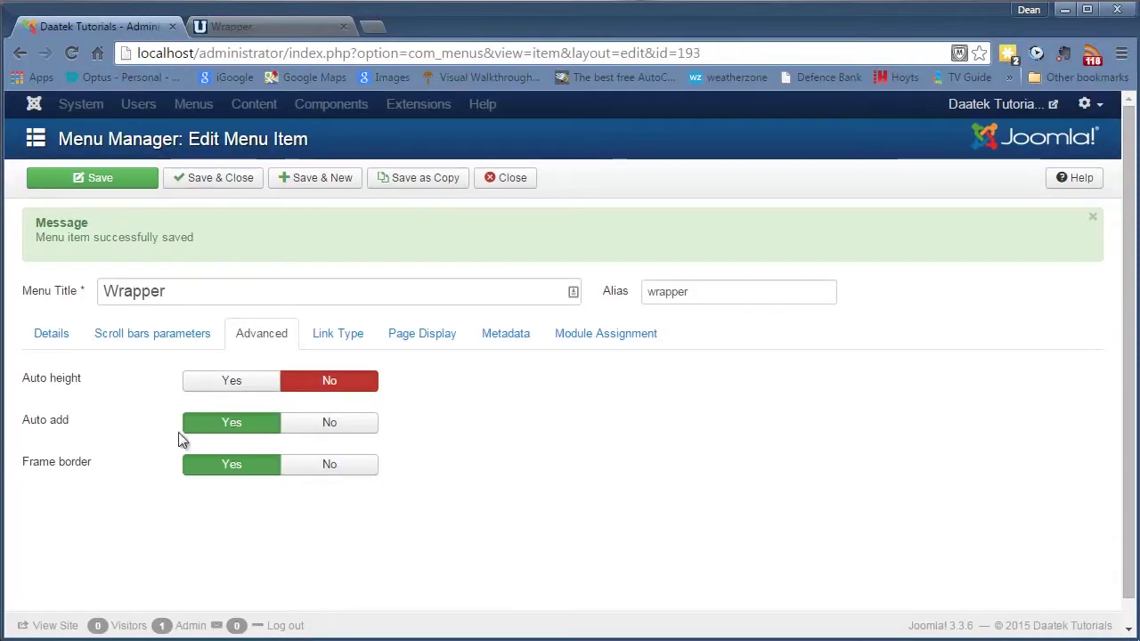
- Inspect the URL in the Wrapper menu item's Details in relation to the Auto add option
click(54, 336)
drag(189, 422, 306, 417)
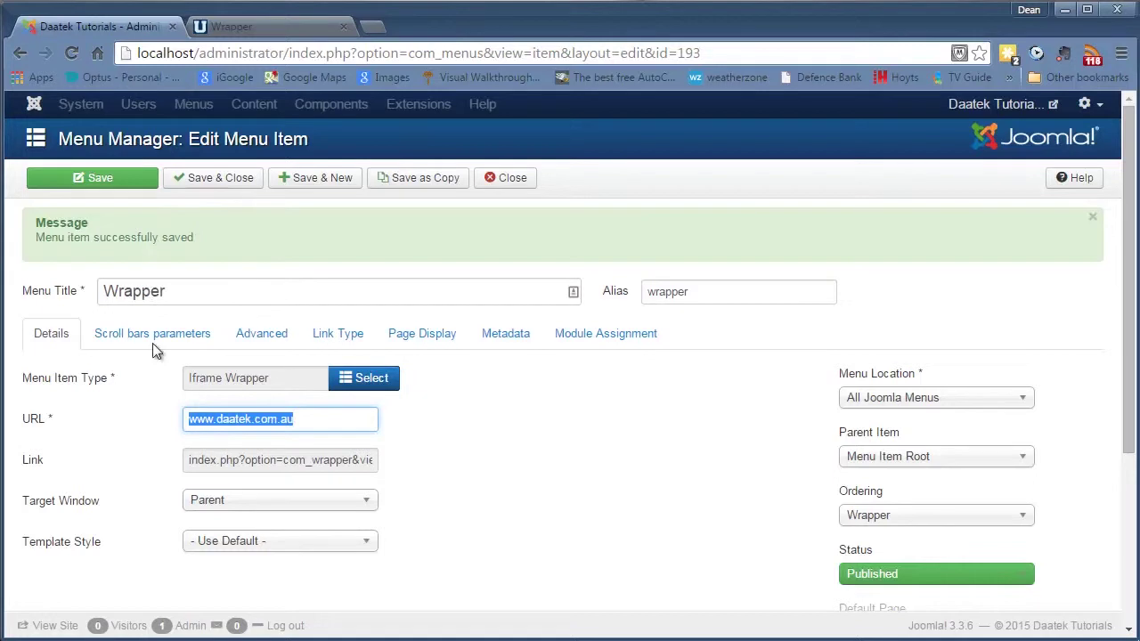
click(194, 418)
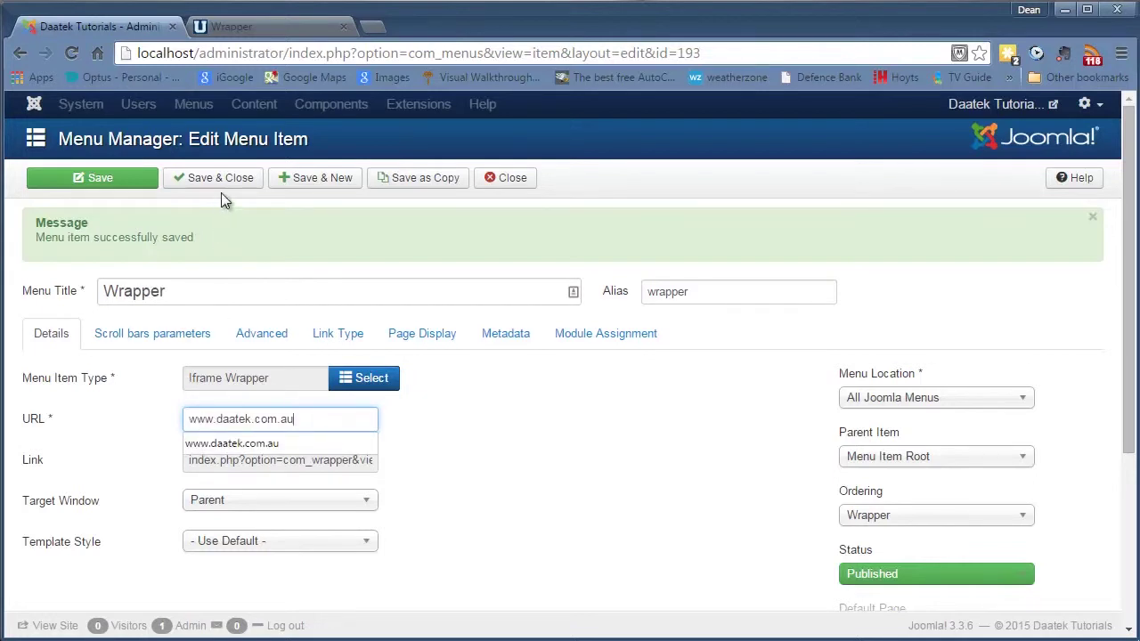
- Check the Frame border option against the frame's edges on the Wrapper page, and open the Link Type settings
click(249, 333)
click(240, 32)
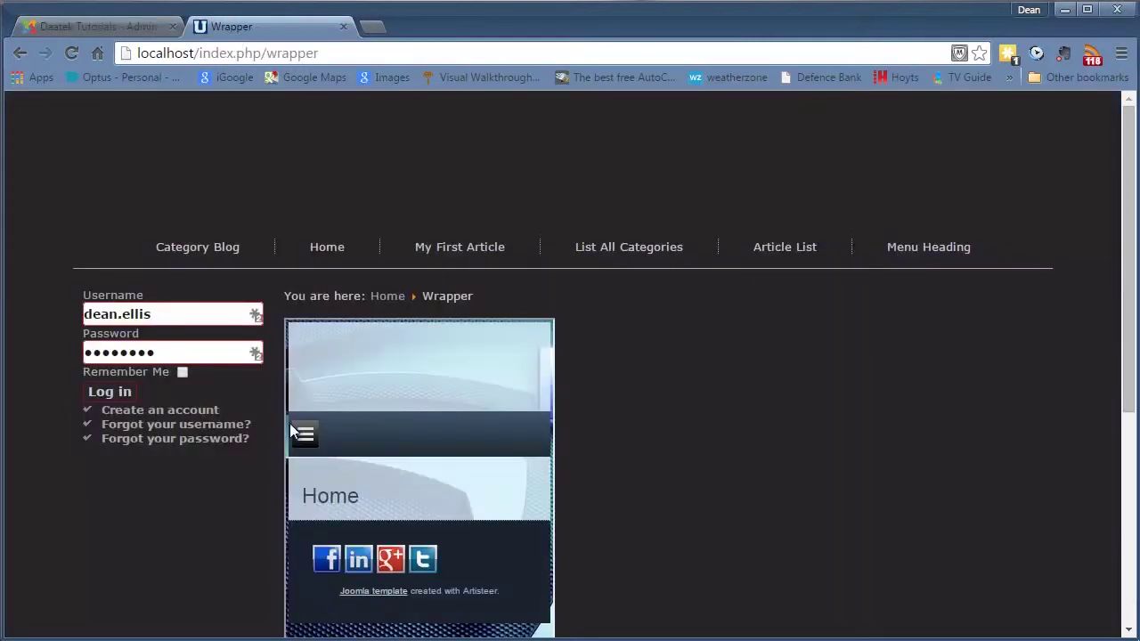
scroll(548, 415, down, 2)
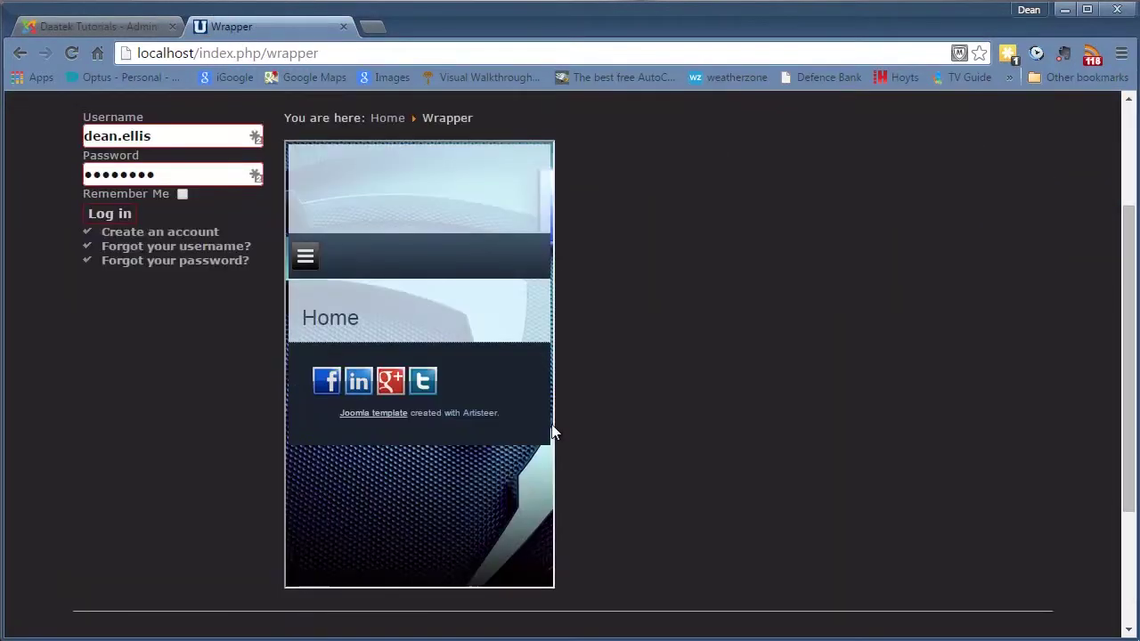
click(98, 26)
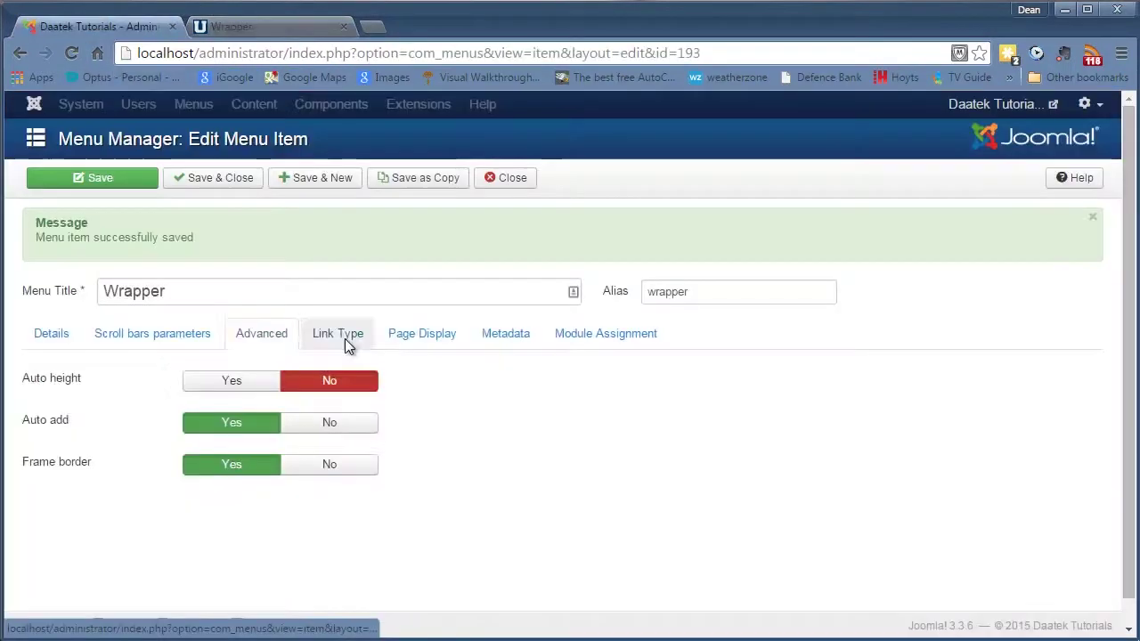
click(345, 338)
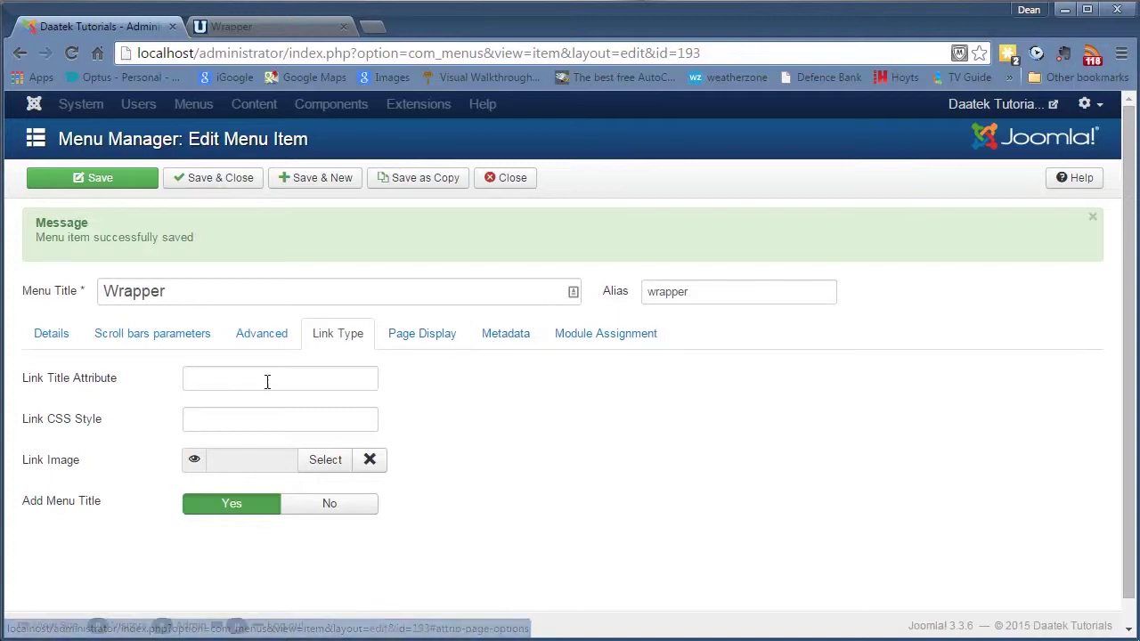
- Open the menu item's Page Display settings and compare the Browser Page Title with the title of the site's Wrapper page
click(442, 342)
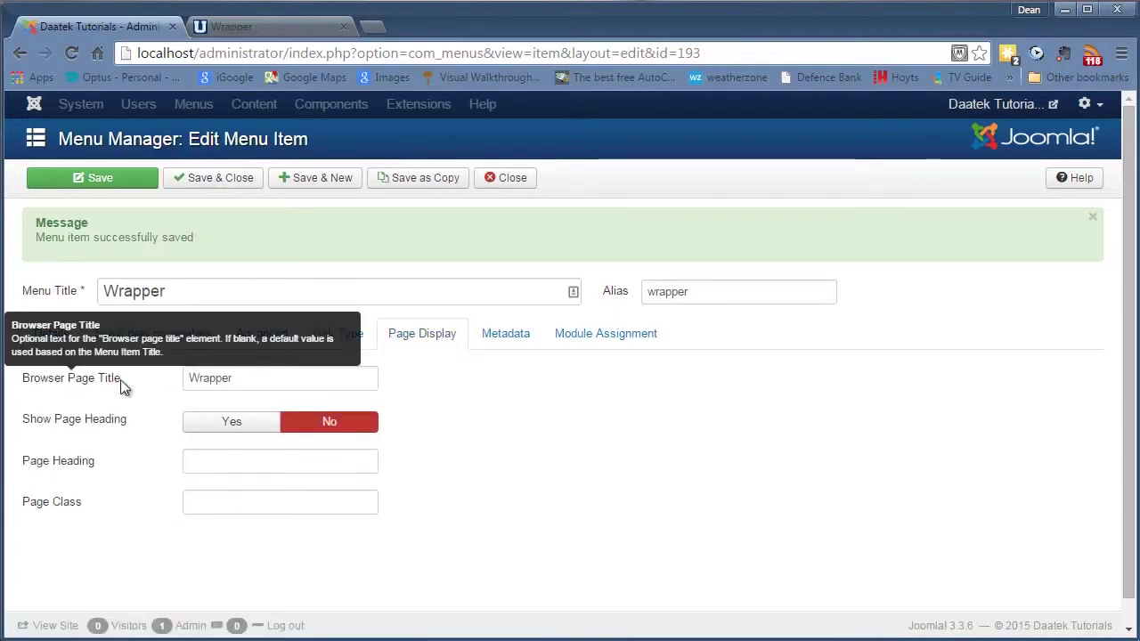
click(278, 29)
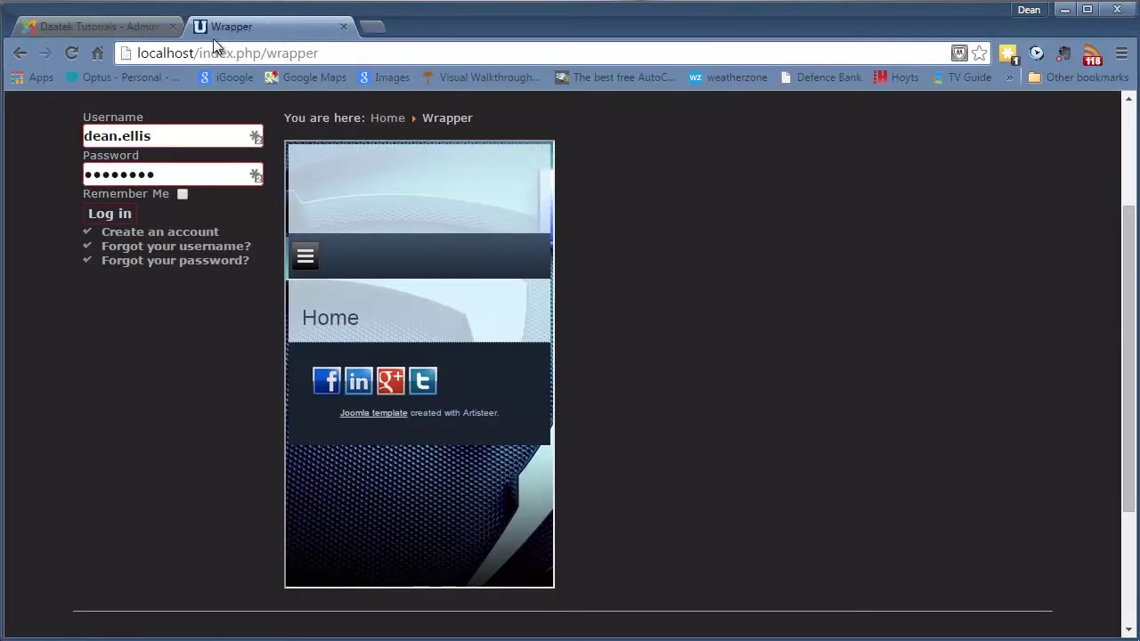
key(ctrl+Tab)
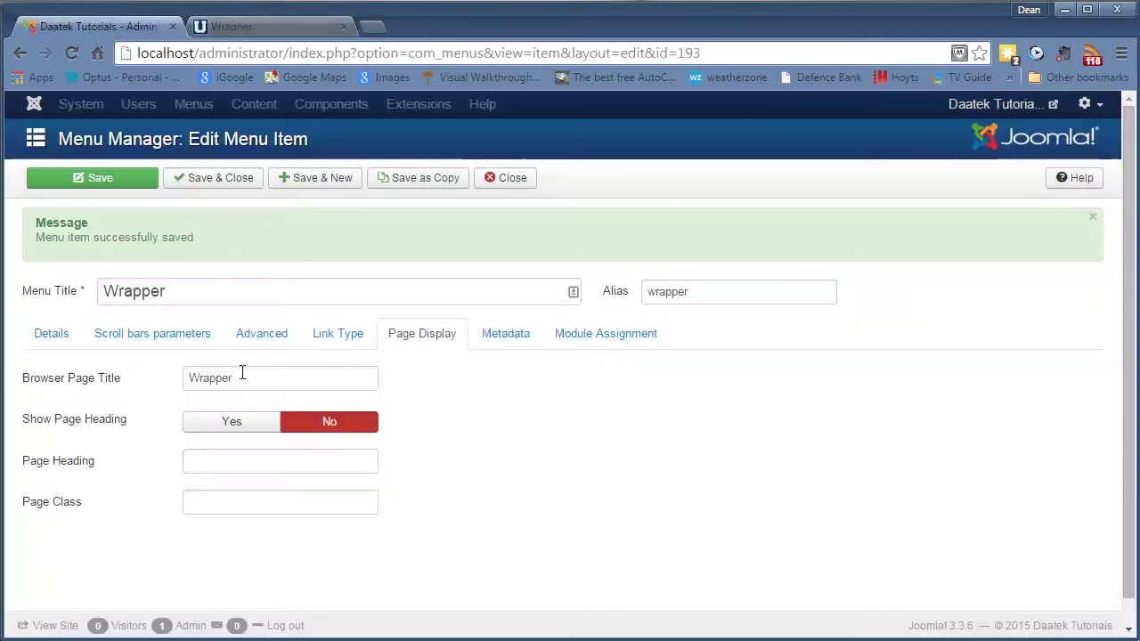
- Save the Wrapper menu item with the Browser Page Title set to "Bob" and reload its front-end page
double_click(196, 378)
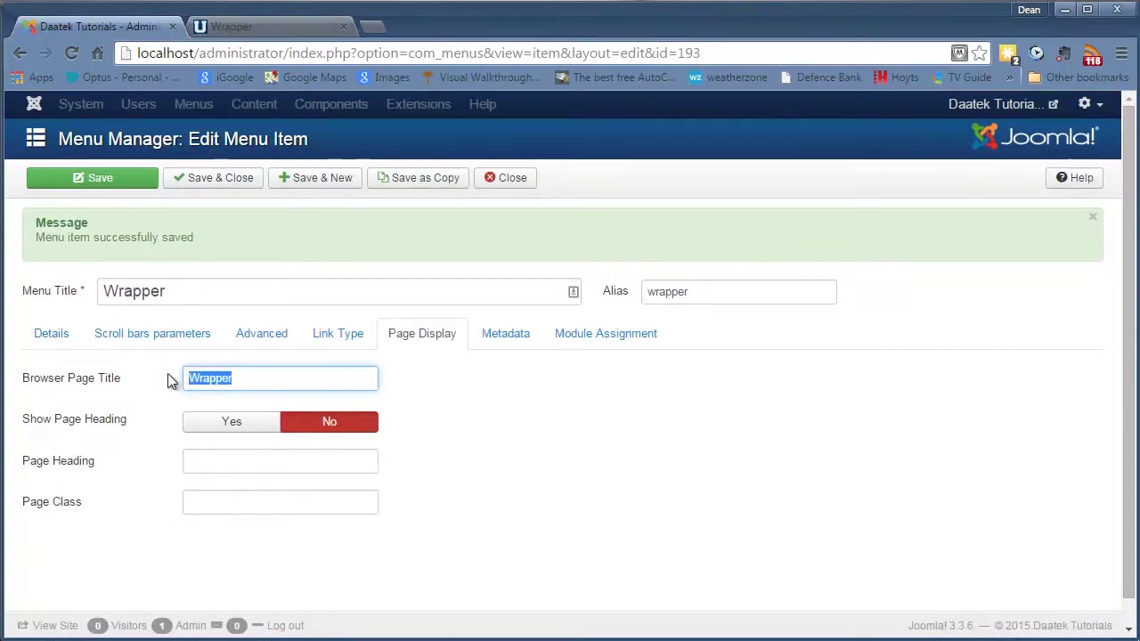
text(Bob)
key(ctrl+Tab)
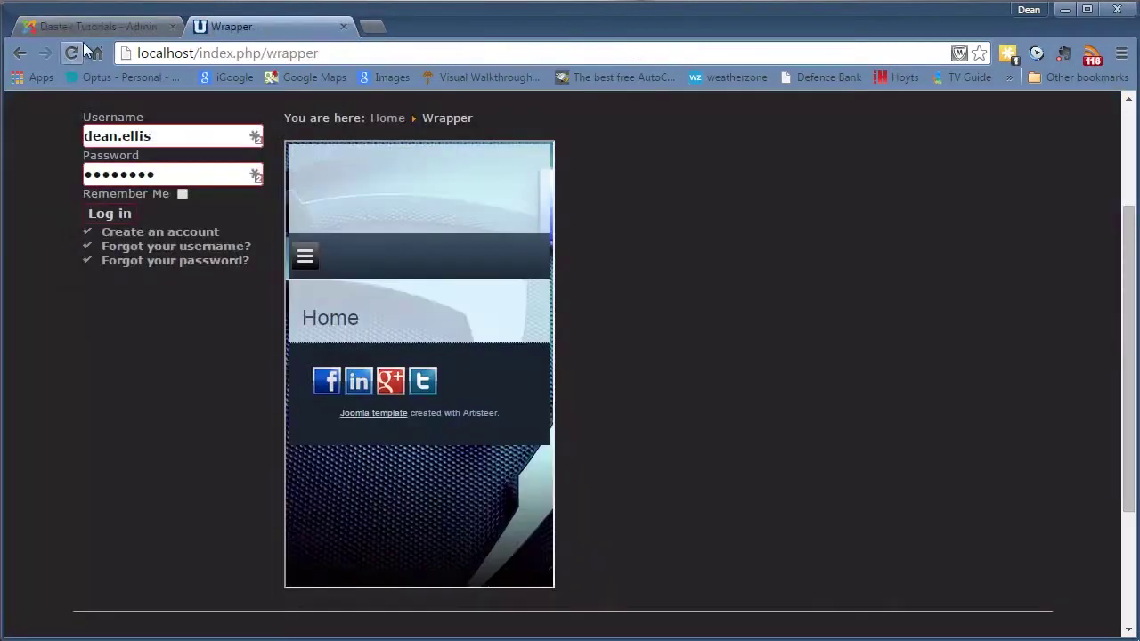
click(71, 54)
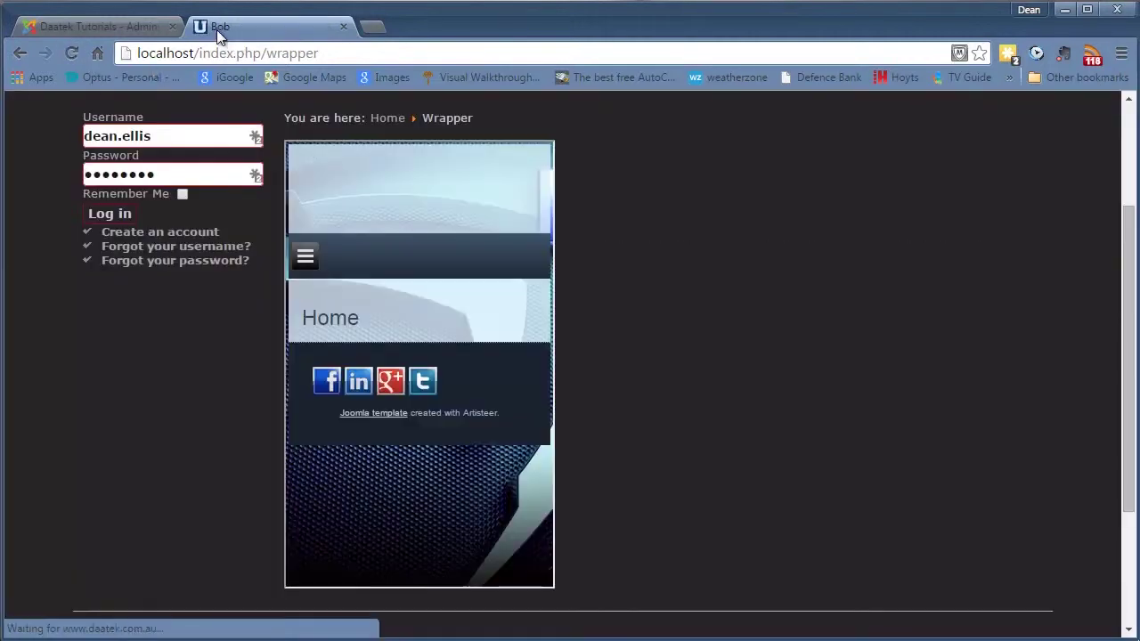
- Review the page heading options against the front-end Wrapper page, and open the menu item's Module Assignment settings
click(59, 21)
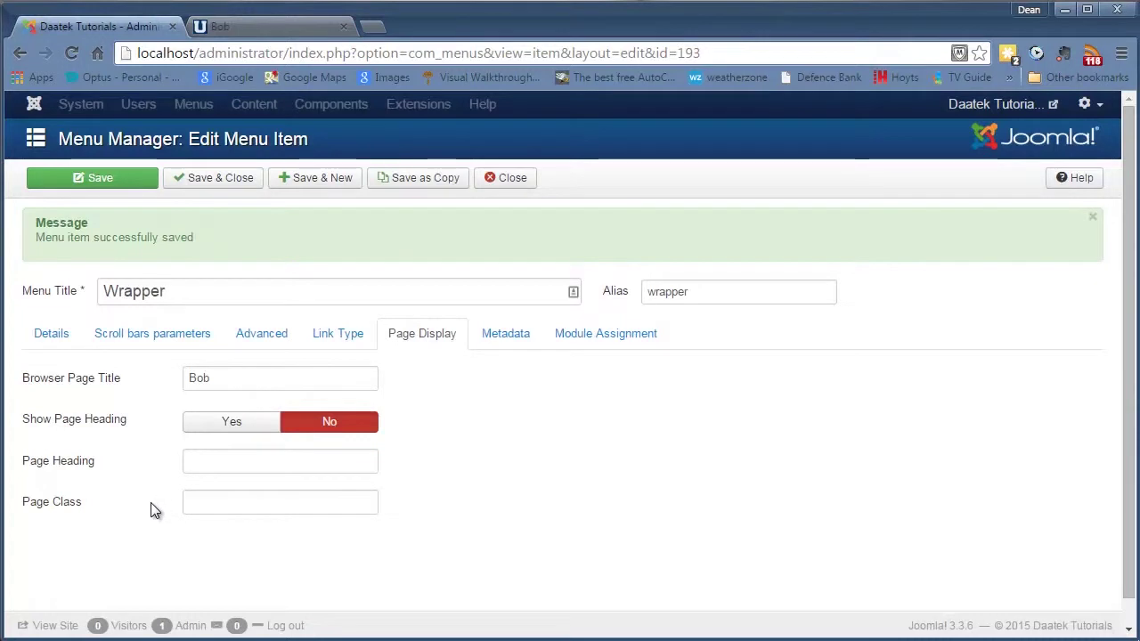
click(252, 23)
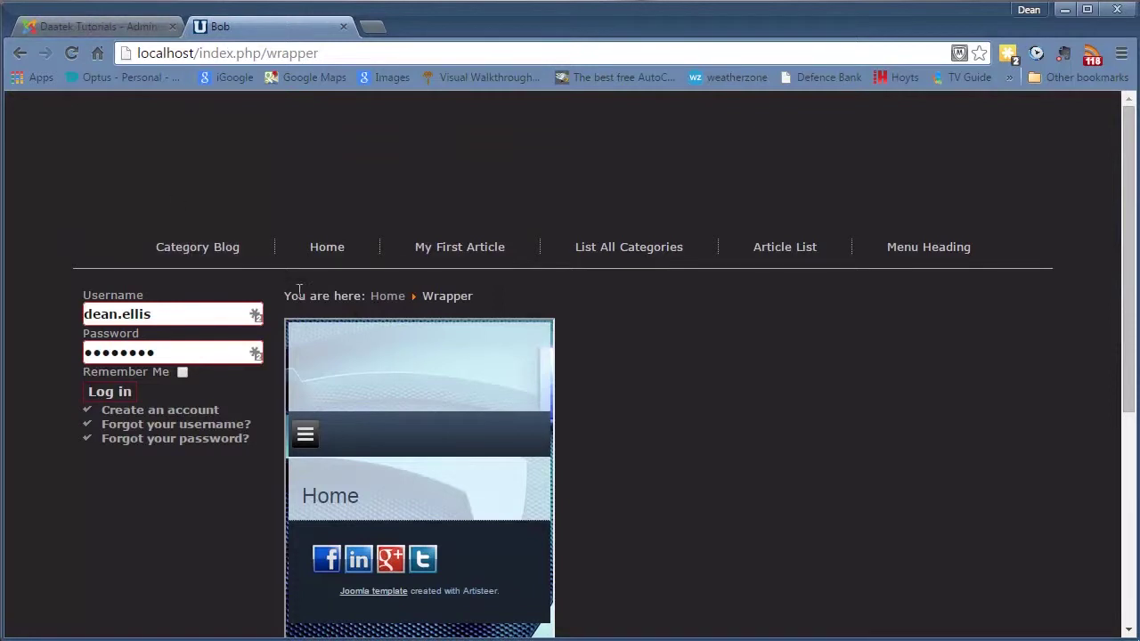
click(130, 22)
click(590, 339)
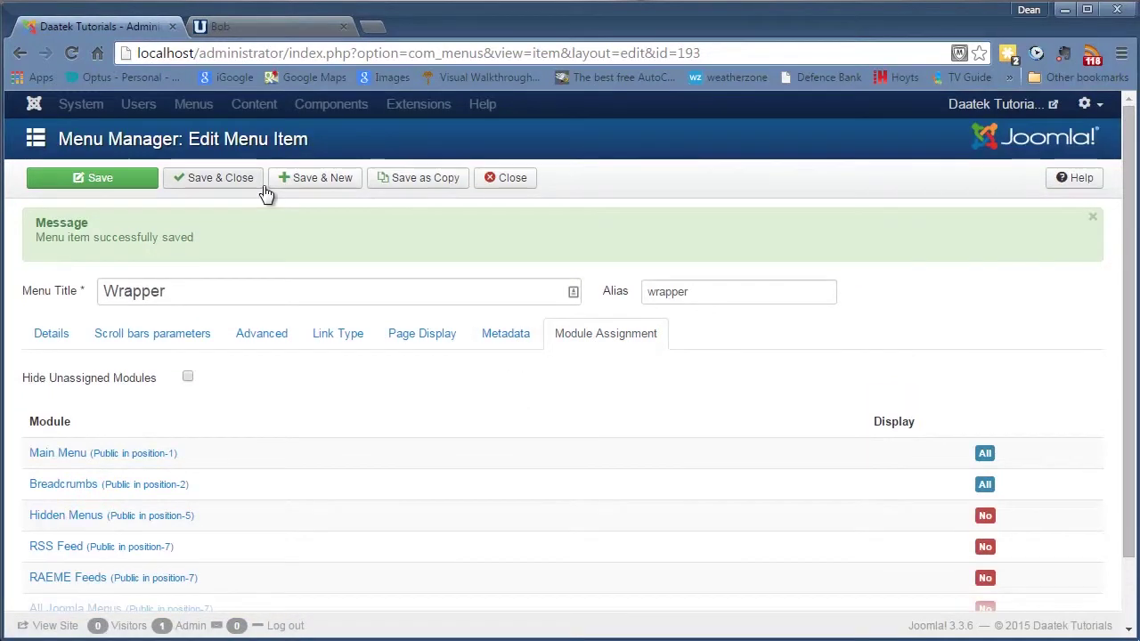
- Examine the front-end Wrapper page from the site menu to the footer, checking how the embedded website sits in the layout
click(270, 27)
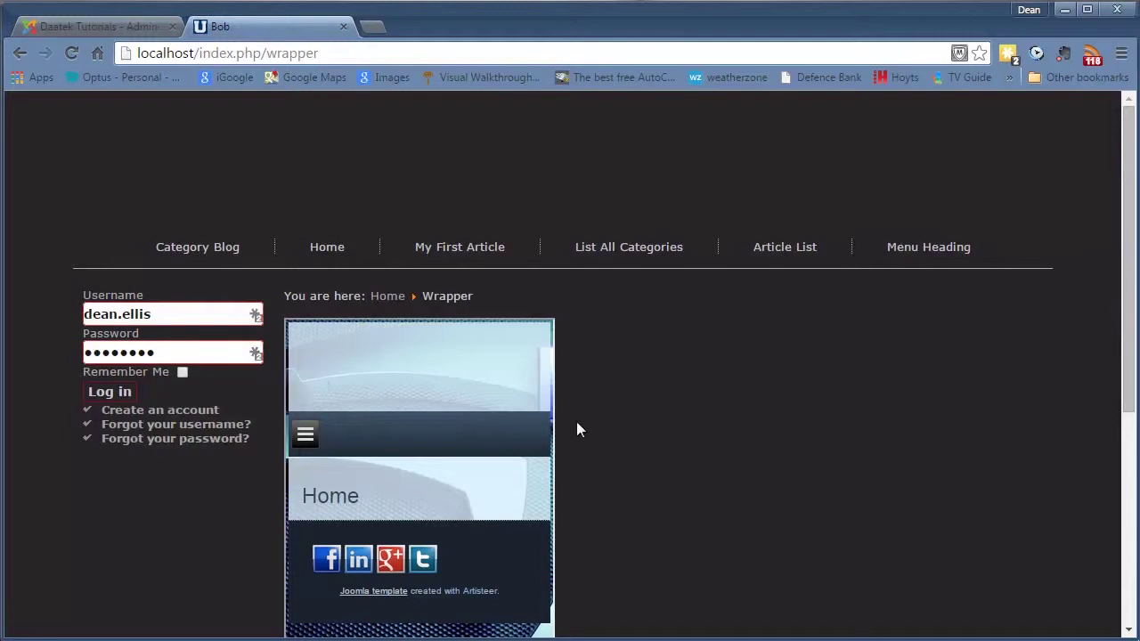
scroll(720, 402, down, 4)
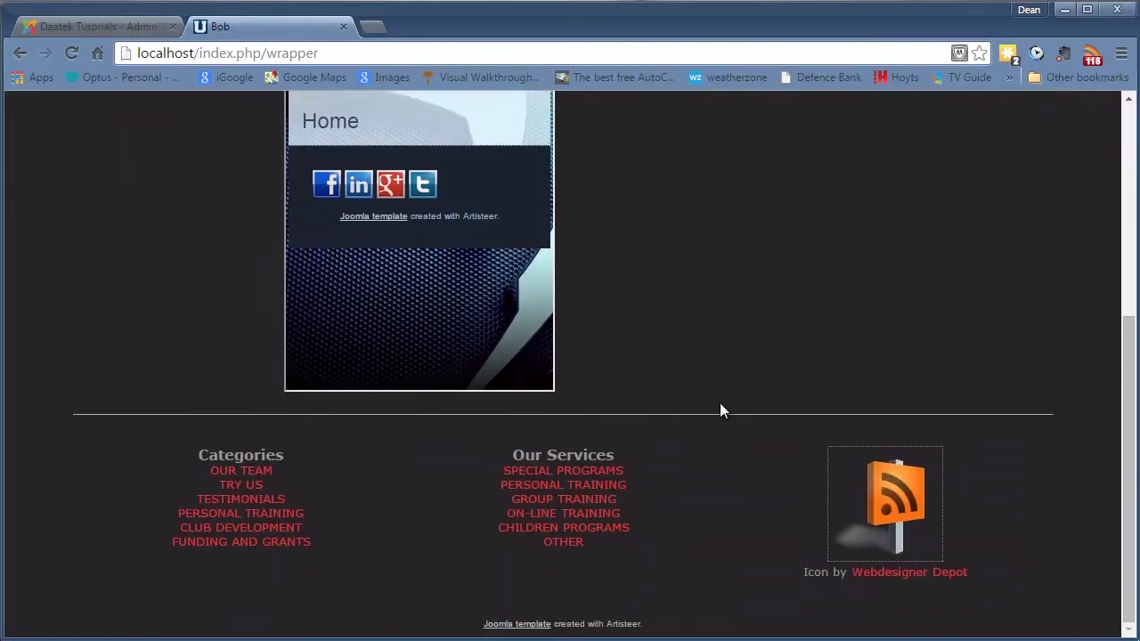
scroll(719, 403, up, 4)
scroll(707, 409, down, 3)
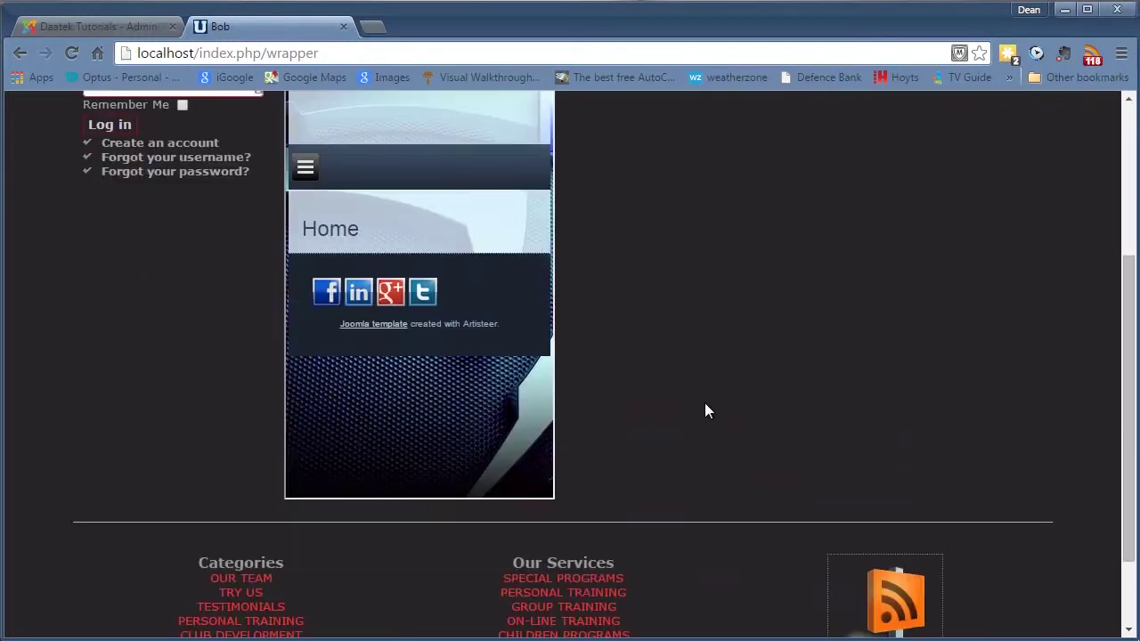
scroll(709, 418, down, 2)
scroll(709, 417, up, 4)
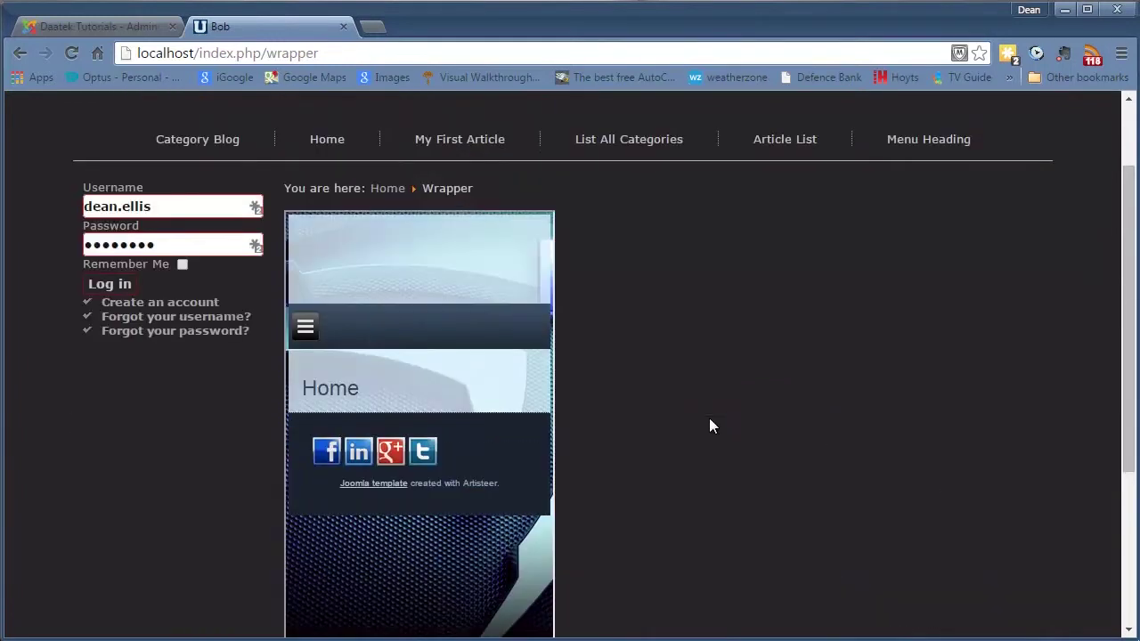
scroll(709, 417, down, 2)
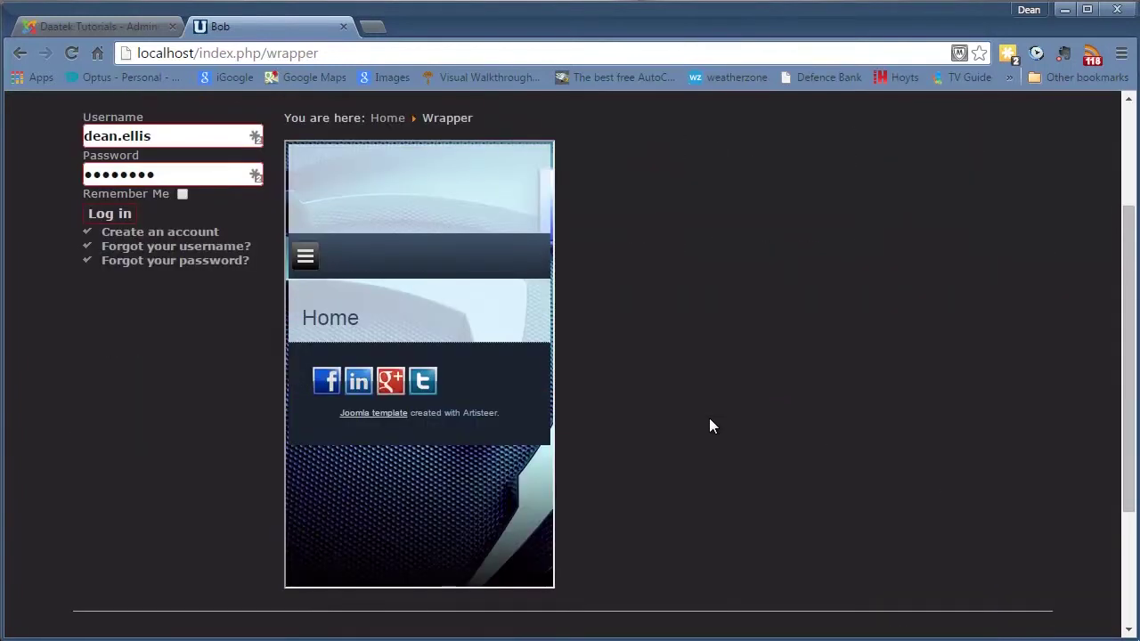
scroll(709, 416, down, 2)
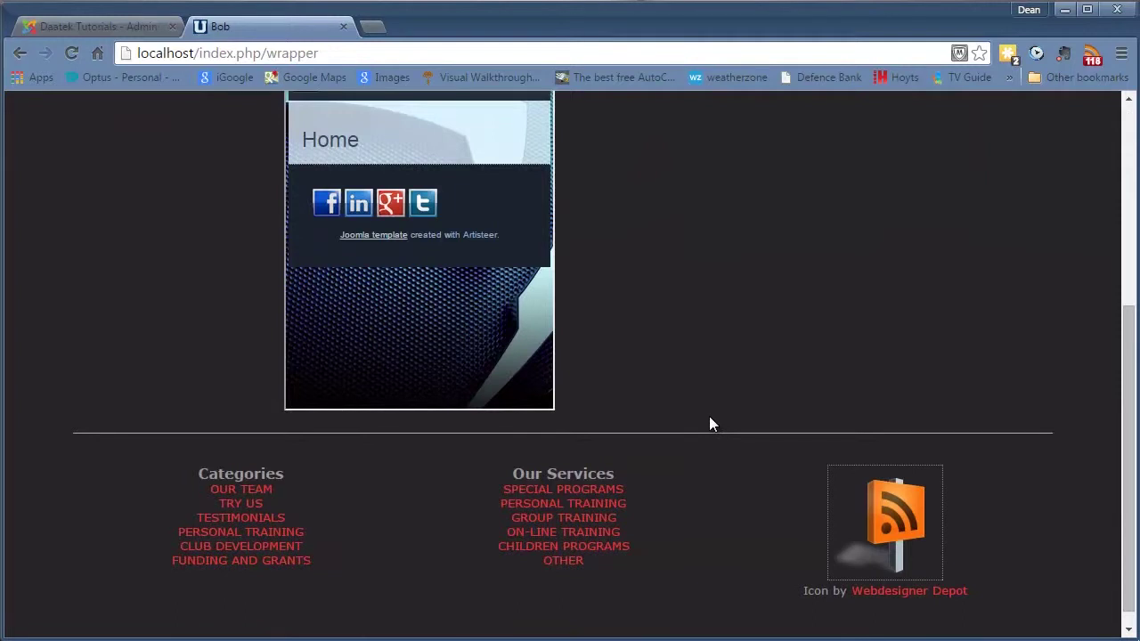
scroll(708, 424, up, 4)
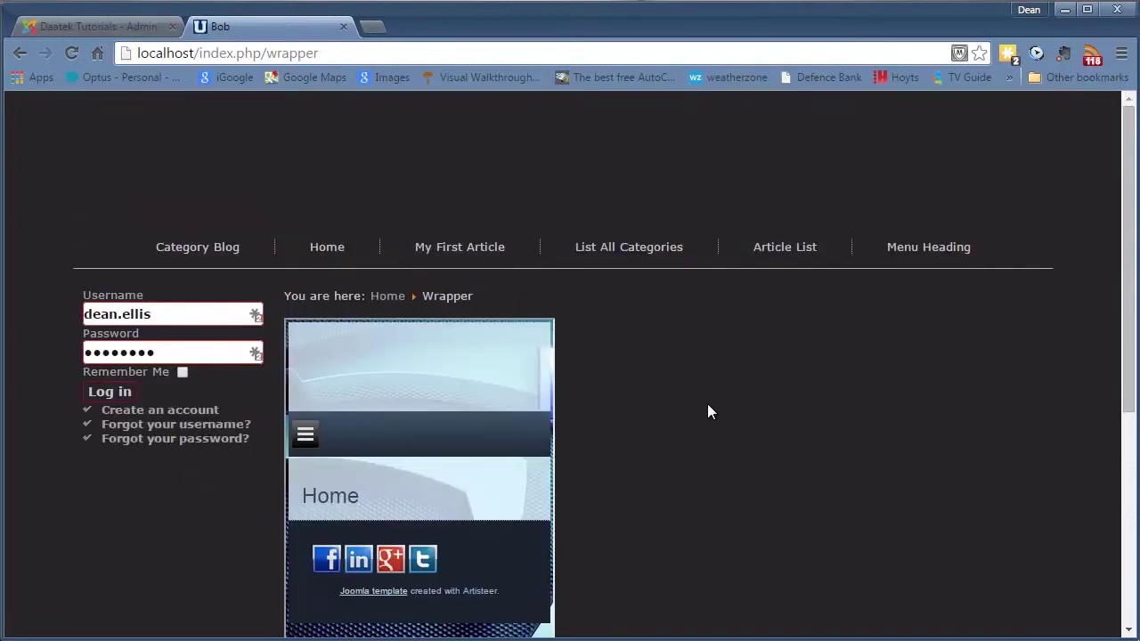
scroll(710, 411, down, 4)
scroll(723, 430, up, 3)
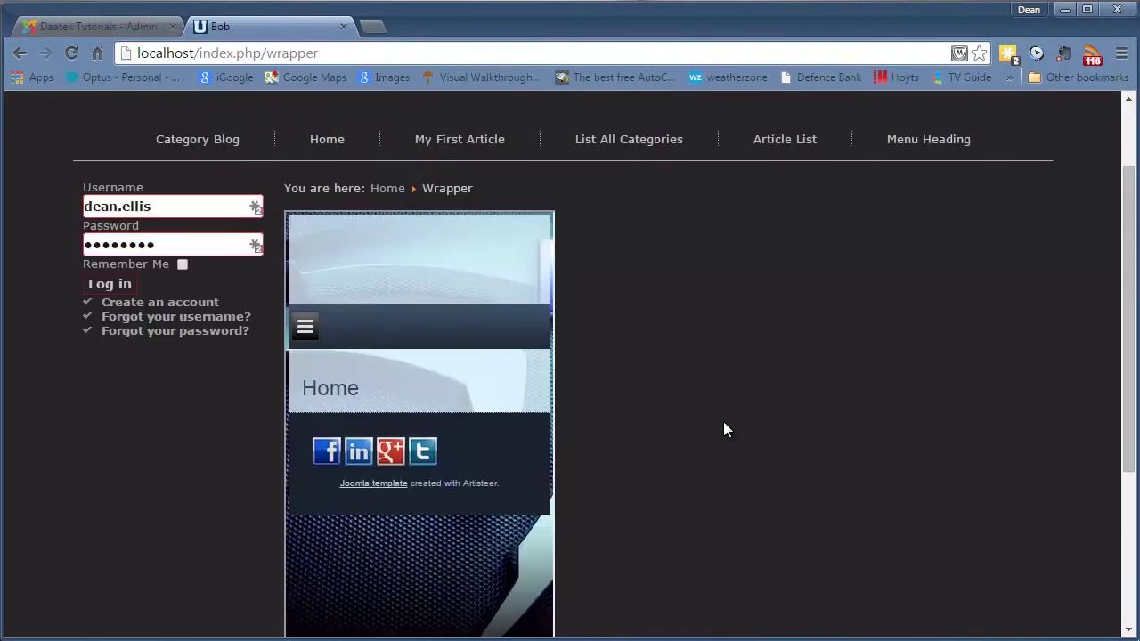
scroll(724, 431, up, 1)
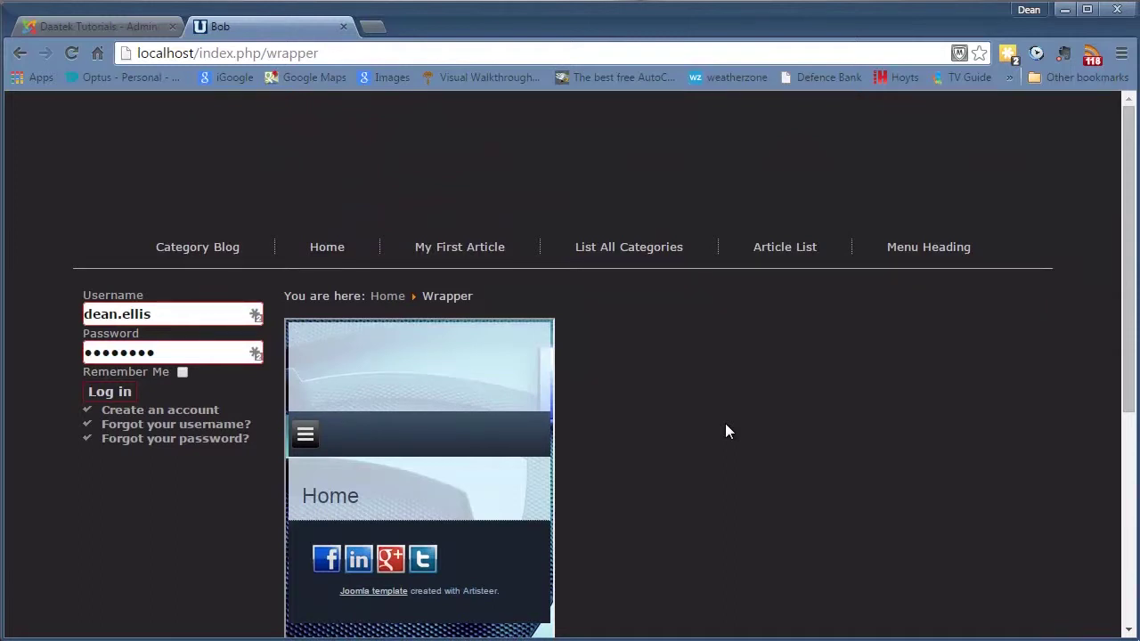
scroll(723, 431, down, 3)
scroll(725, 433, up, 3)
scroll(721, 436, down, 2)
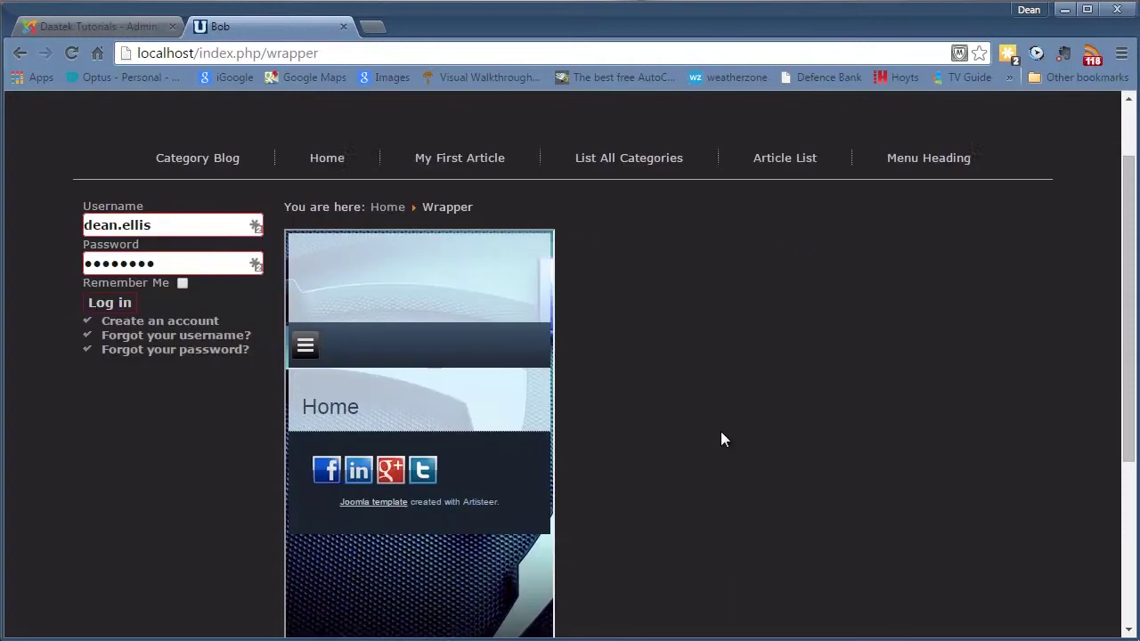
scroll(720, 438, down, 2)
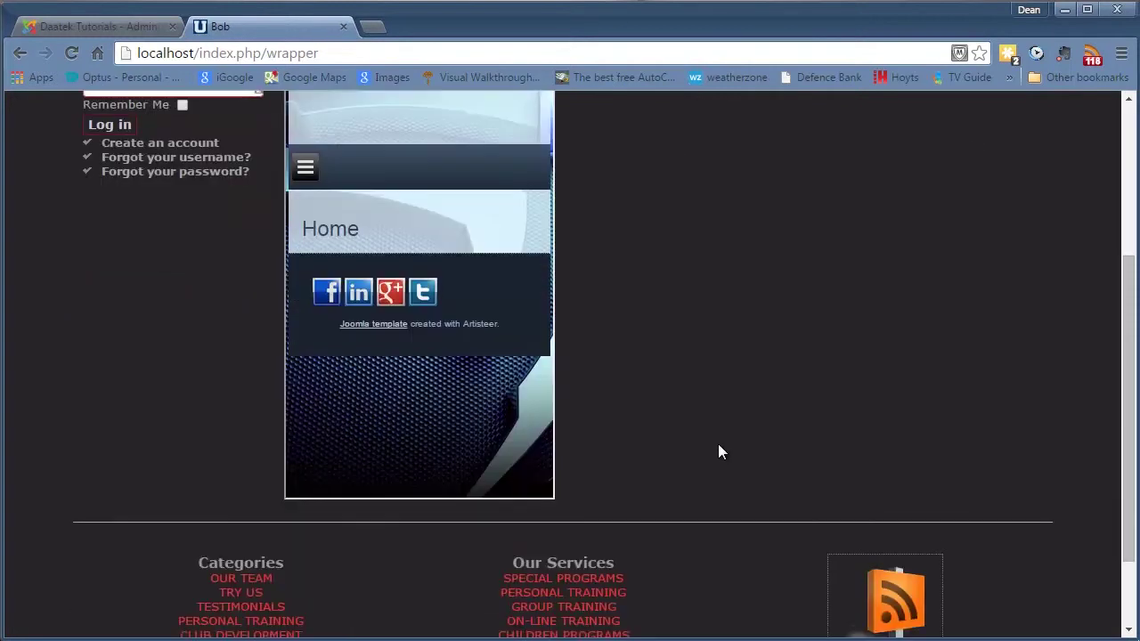
scroll(717, 445, up, 3)
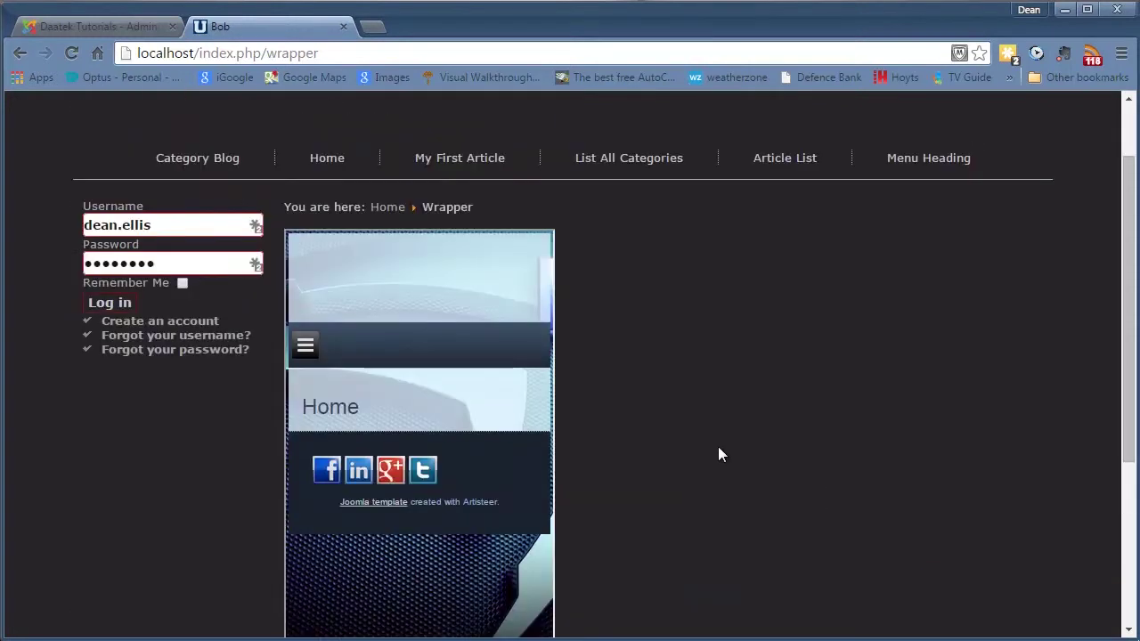